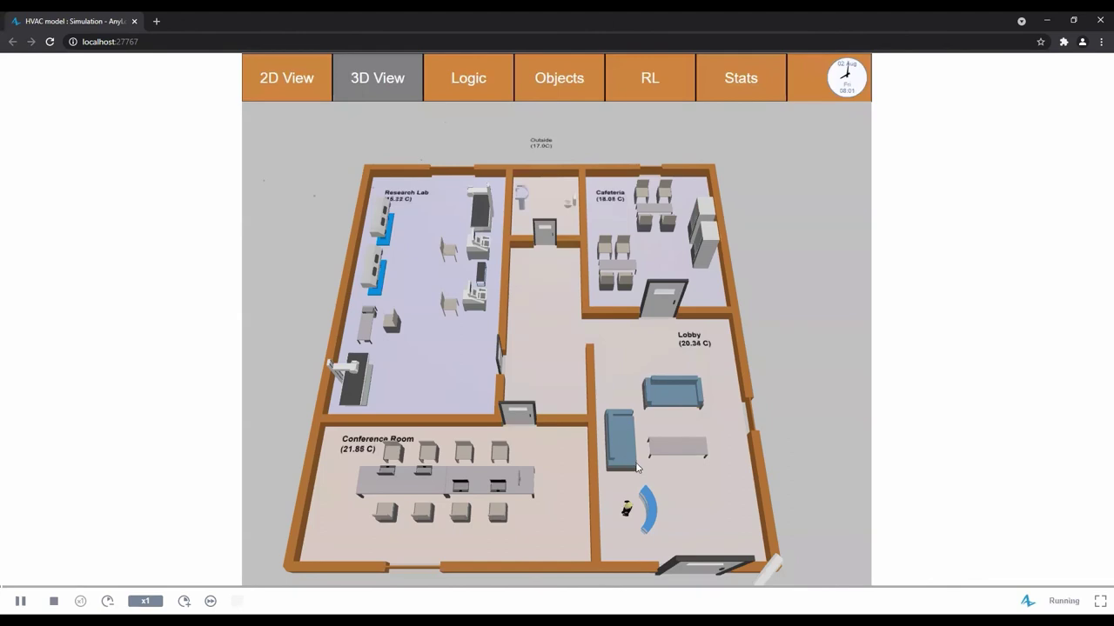
Step: Examine the building's rooms, occupants and room temperatures from several angles in the running 3D simulation
scroll(659, 439, down, 1)
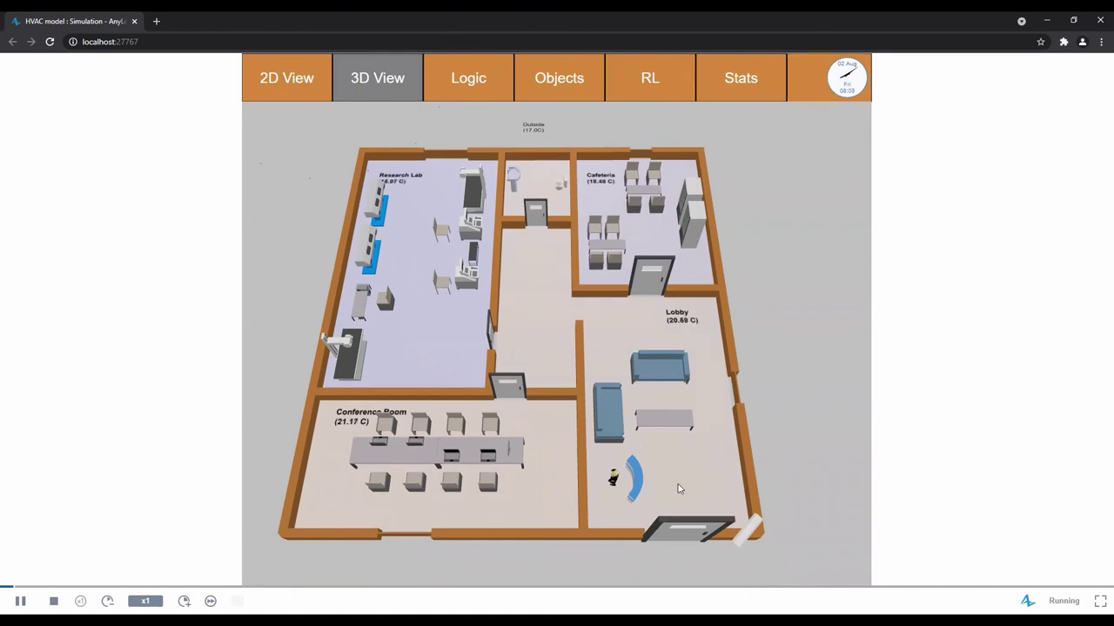
drag(679, 484, 573, 484)
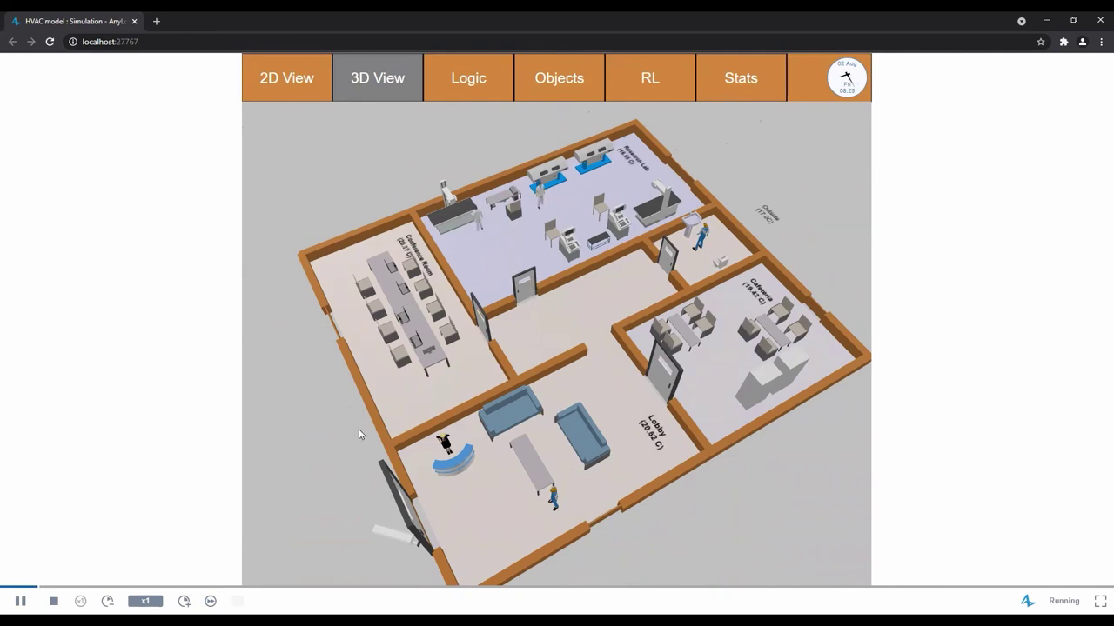
drag(654, 444, 624, 446)
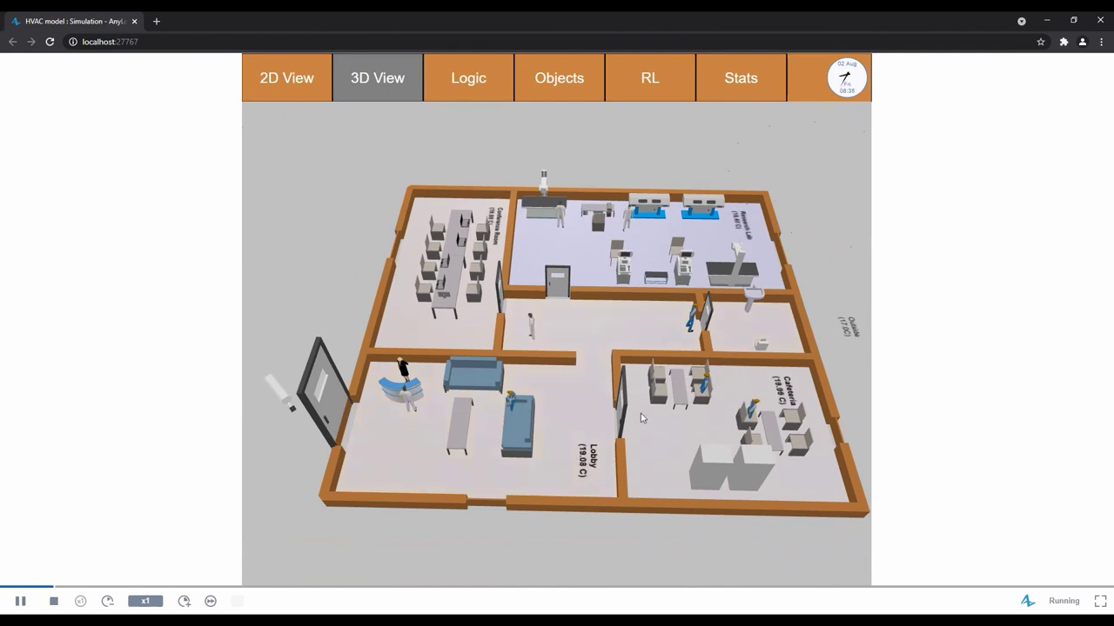
drag(679, 406, 653, 448)
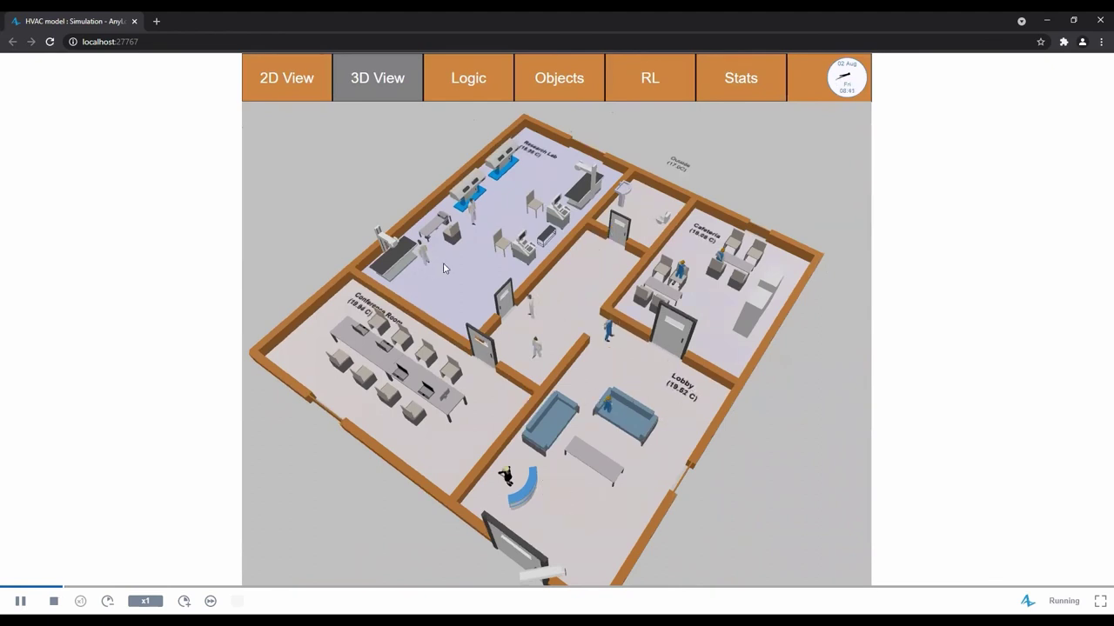
drag(470, 442, 512, 445)
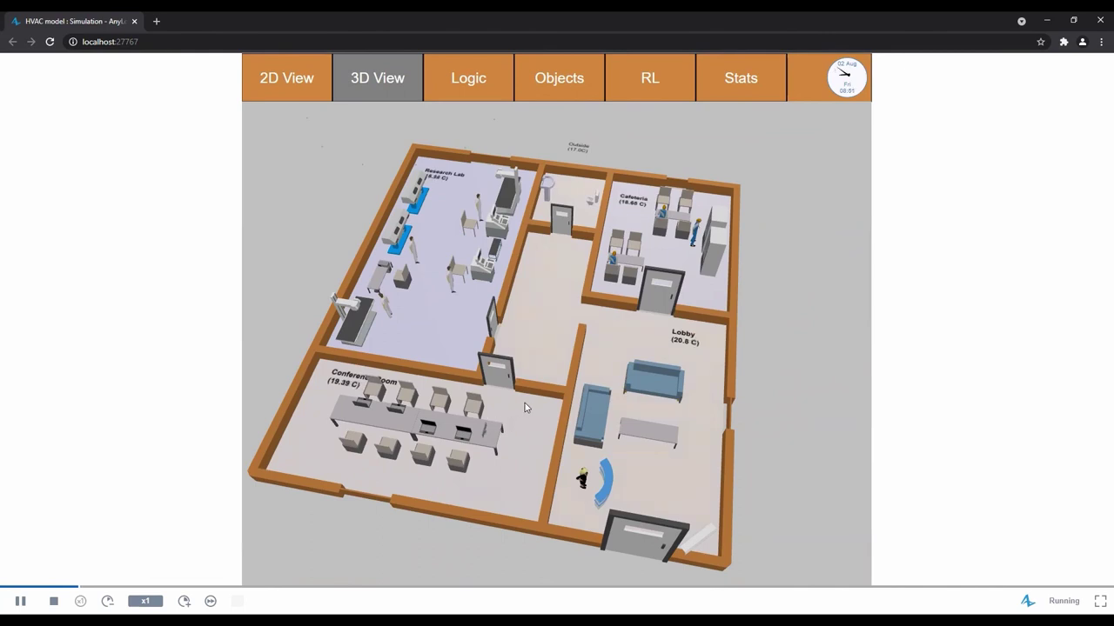
drag(555, 432, 340, 309)
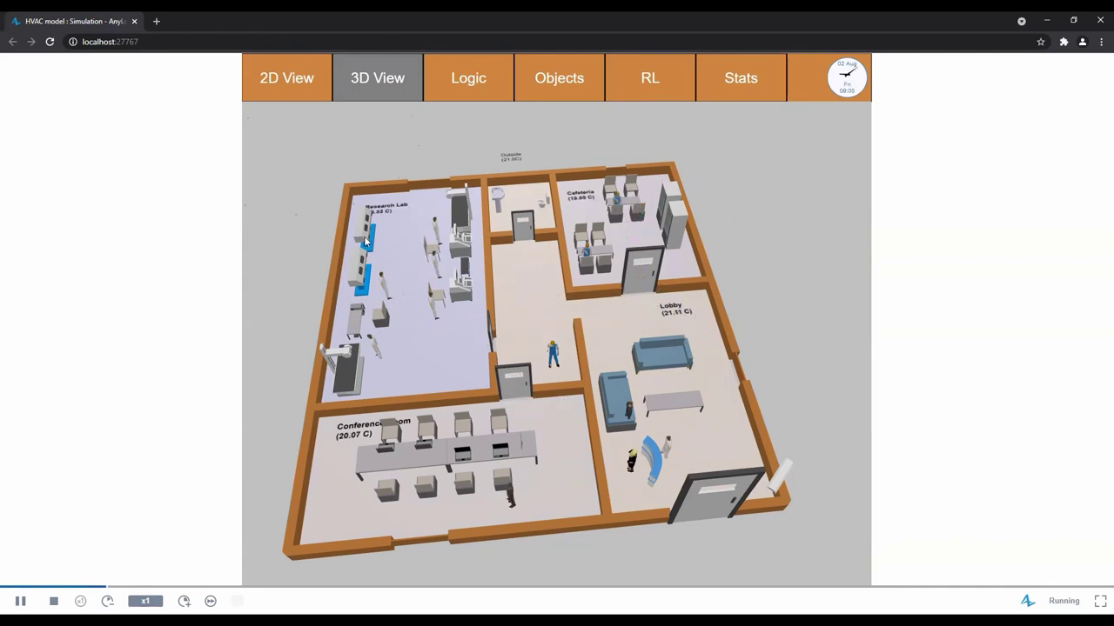
drag(494, 349, 439, 214)
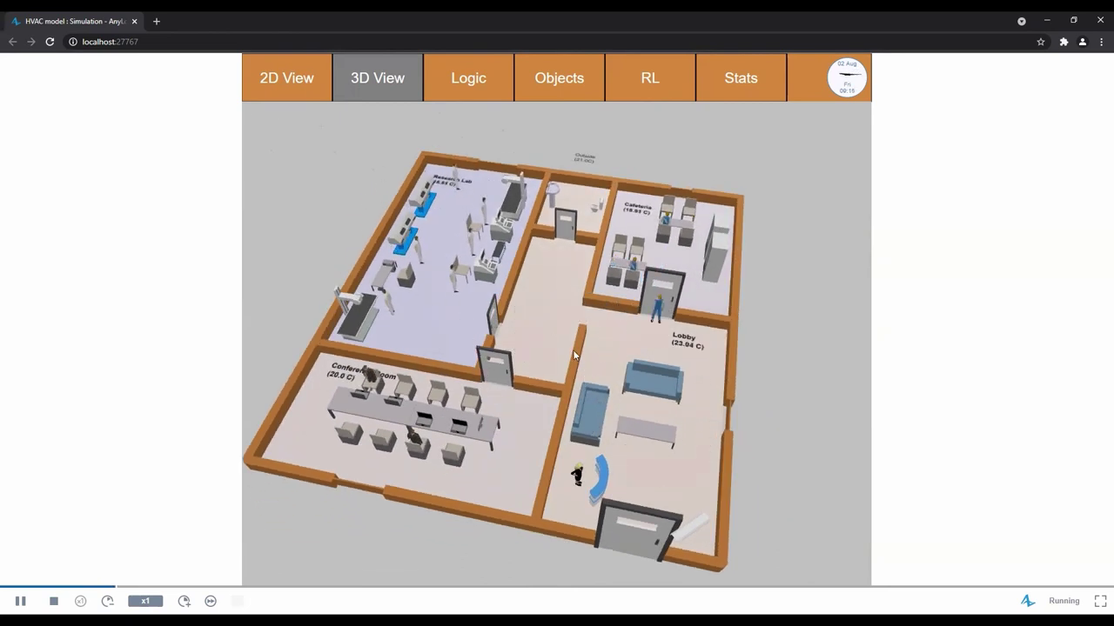
drag(623, 326, 597, 357)
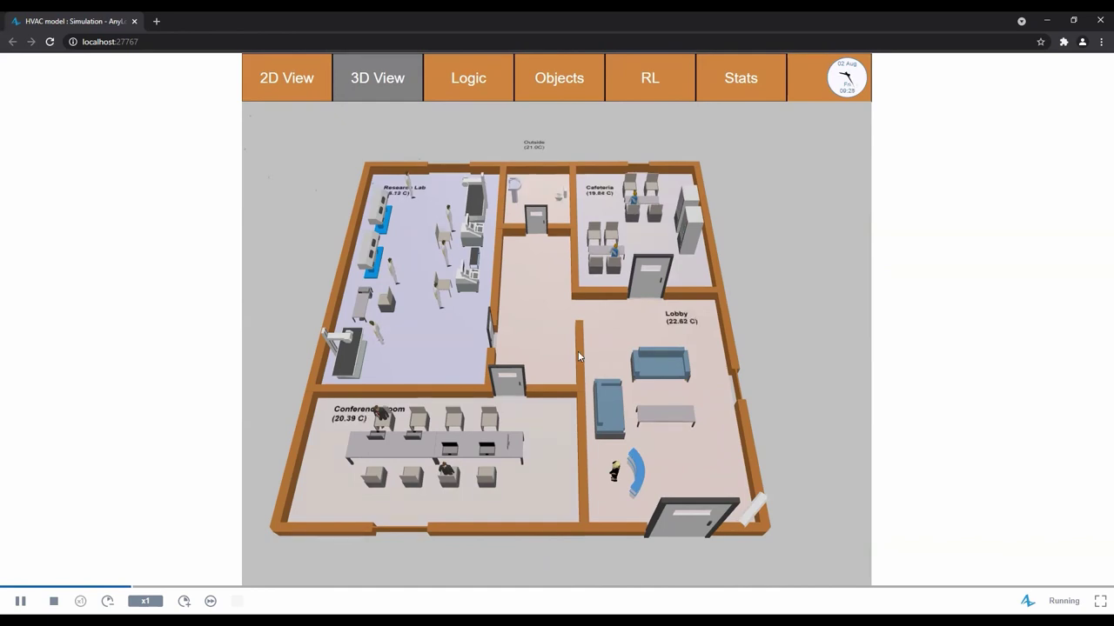
drag(549, 353, 539, 356)
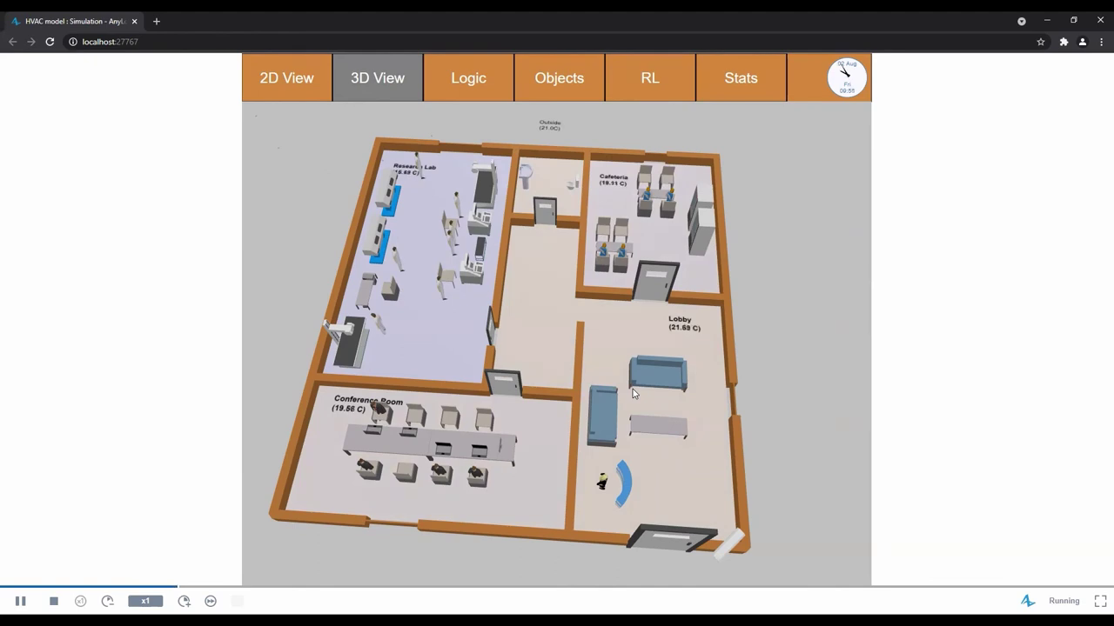
drag(589, 371, 581, 371)
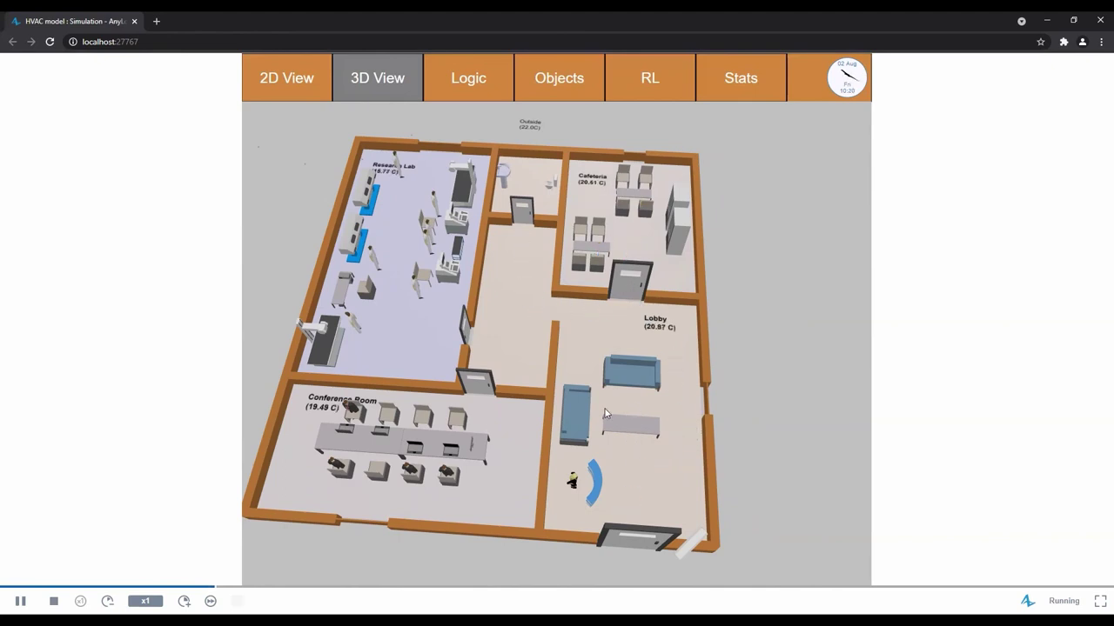
drag(607, 414, 584, 403)
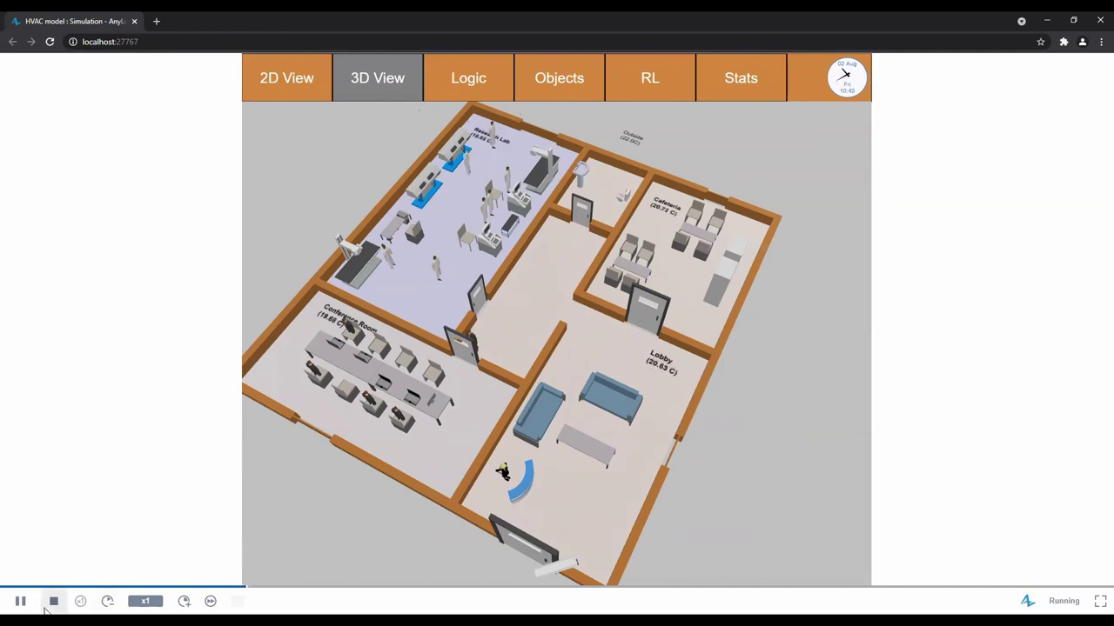
Step: Stop the running HVAC model simulation
click(54, 602)
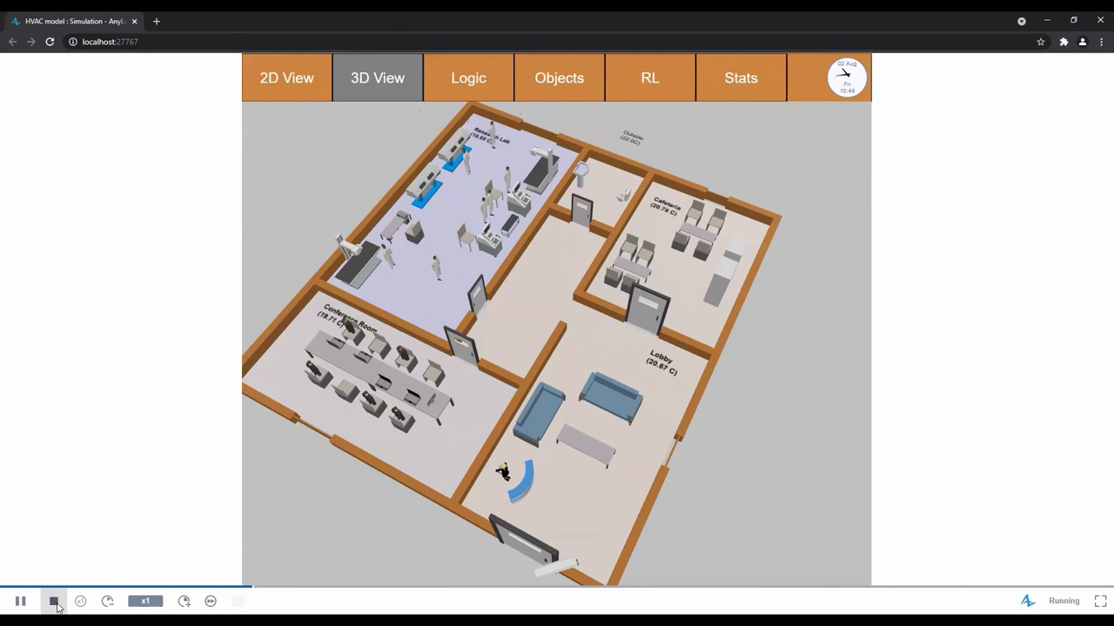
click(56, 603)
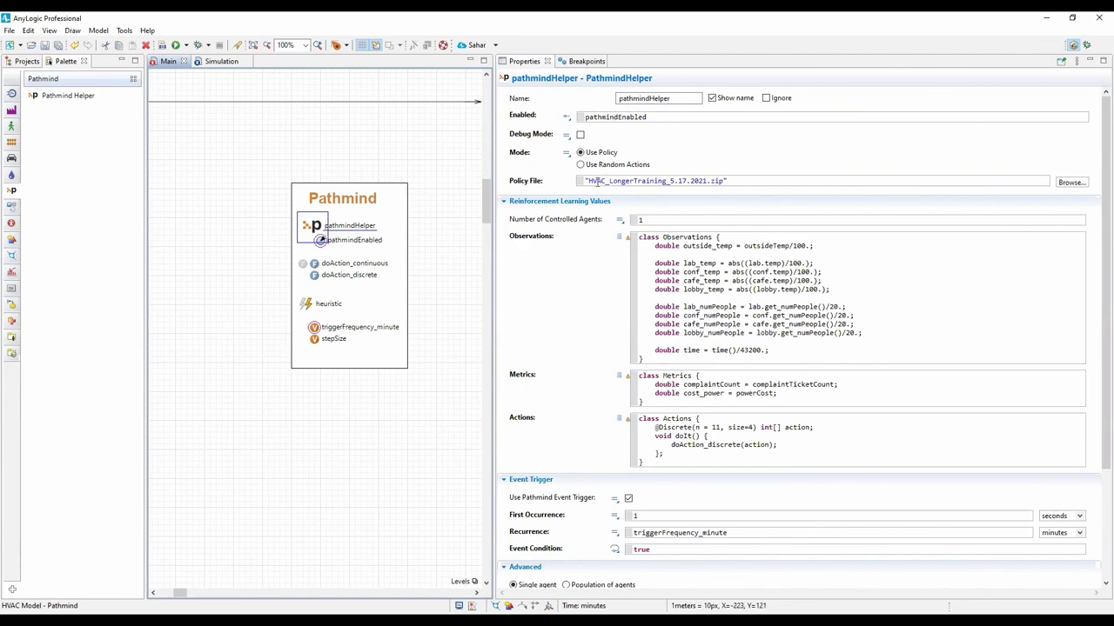
Step: Examine the observations, metrics and actions code of the pathmindHelper, including the size of the discrete action array
click(682, 263)
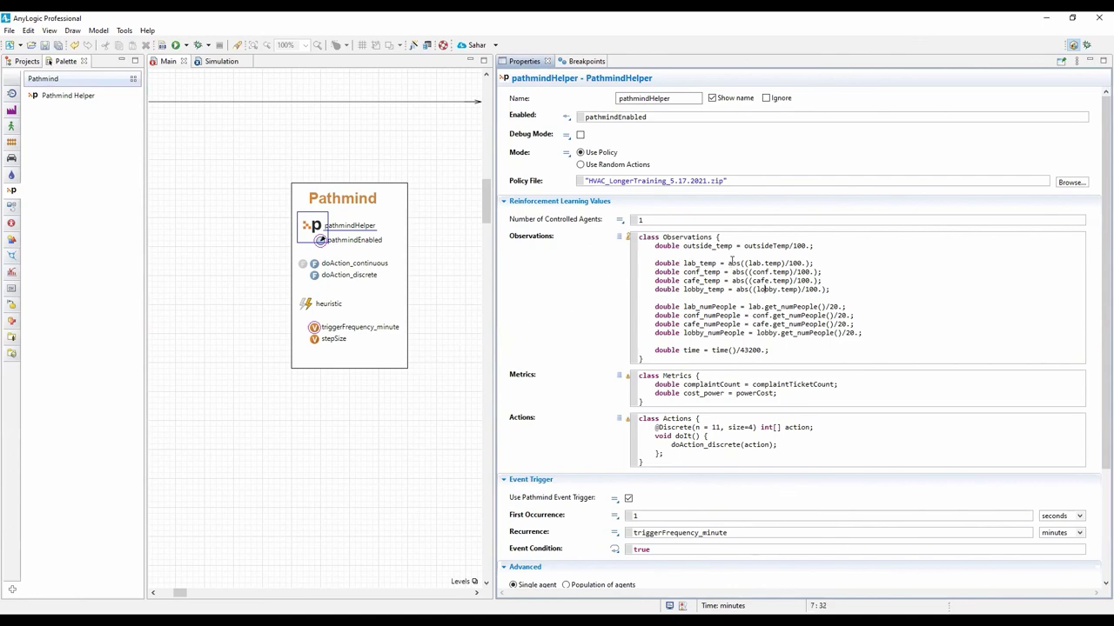
click(714, 263)
click(707, 349)
click(739, 384)
click(725, 393)
click(694, 427)
drag(755, 428, 729, 430)
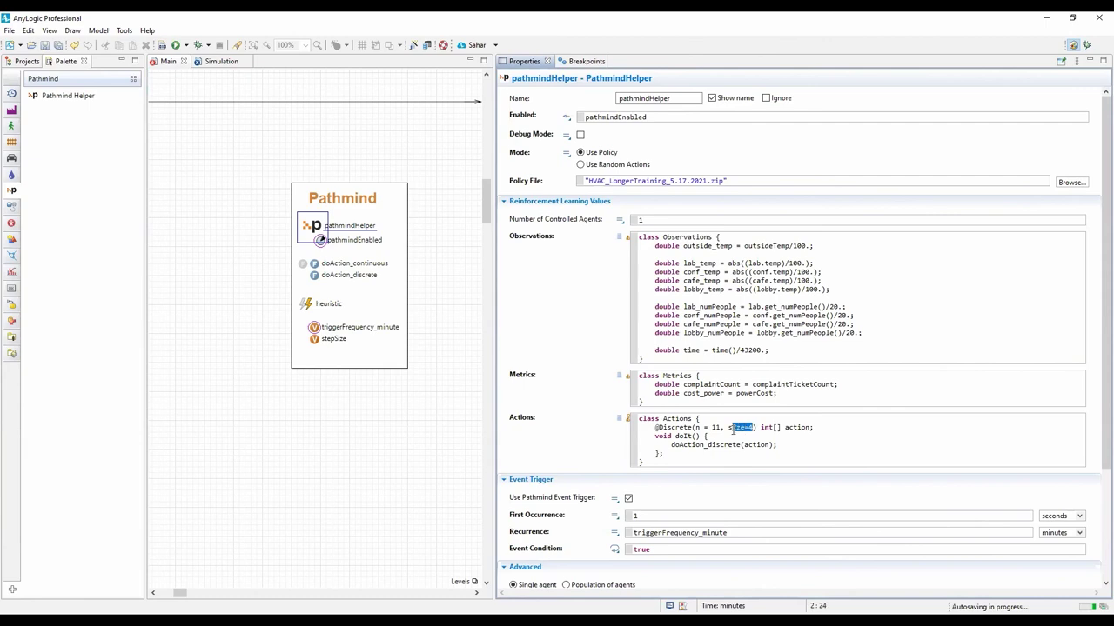
click(732, 456)
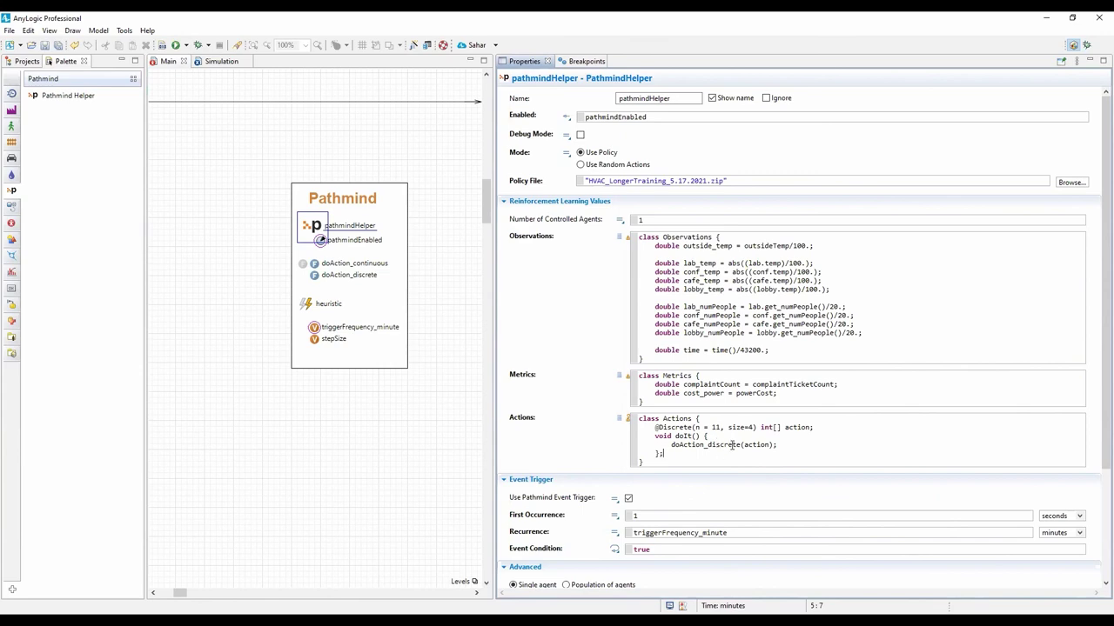
Step: Inspect the triggerFrequency_minute variable used as the event trigger's recurrence, and return to the pathmindHelper properties
scroll(736, 451, down, 3)
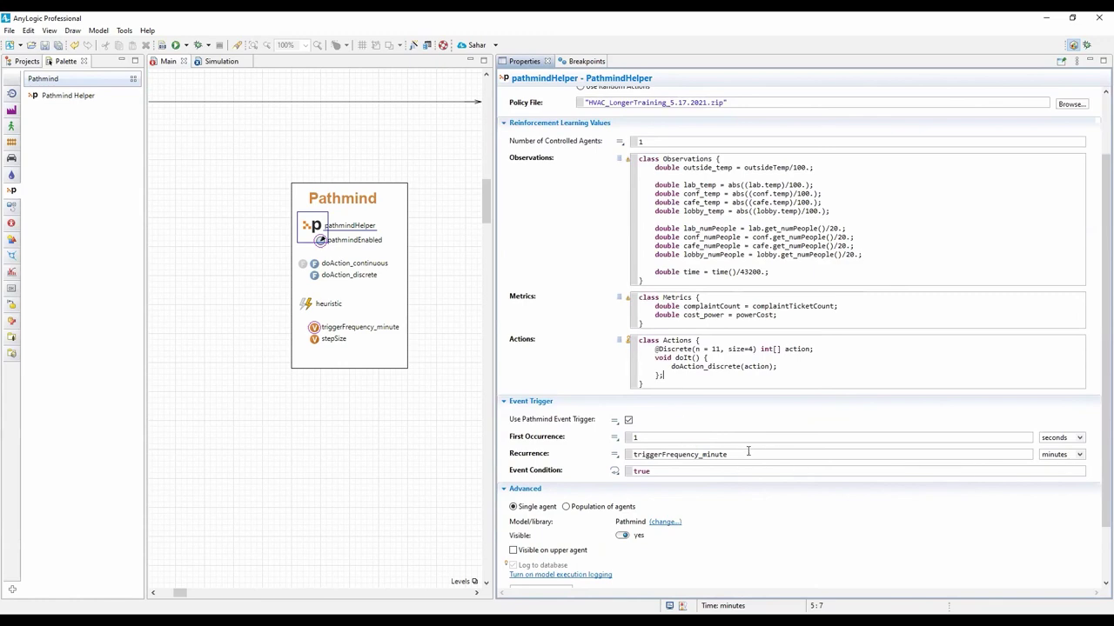
ctrl+click(687, 456)
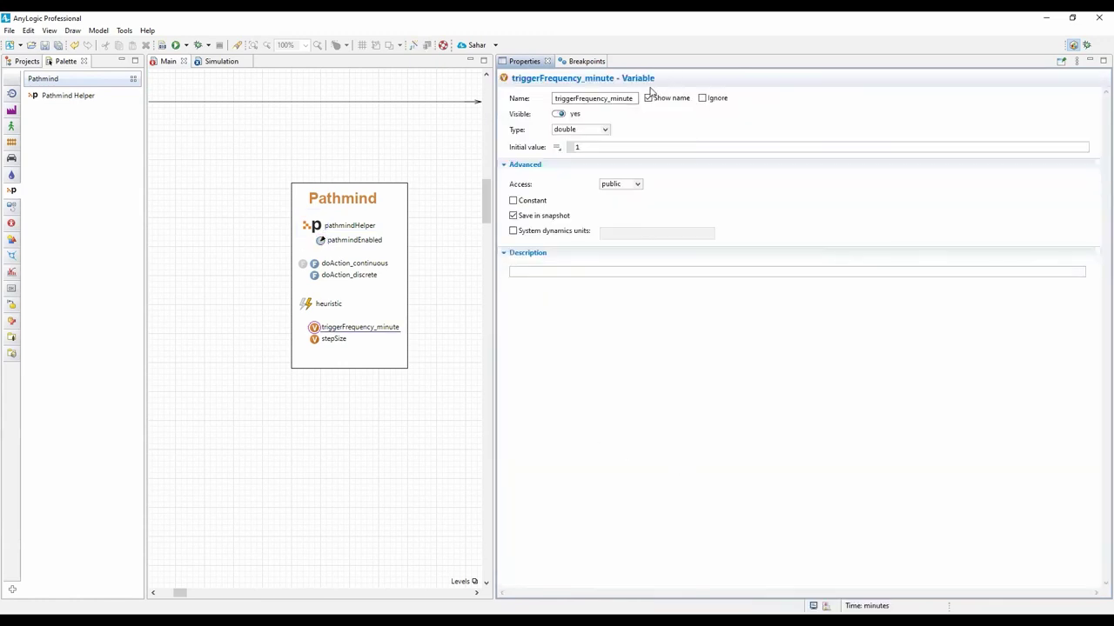
click(313, 228)
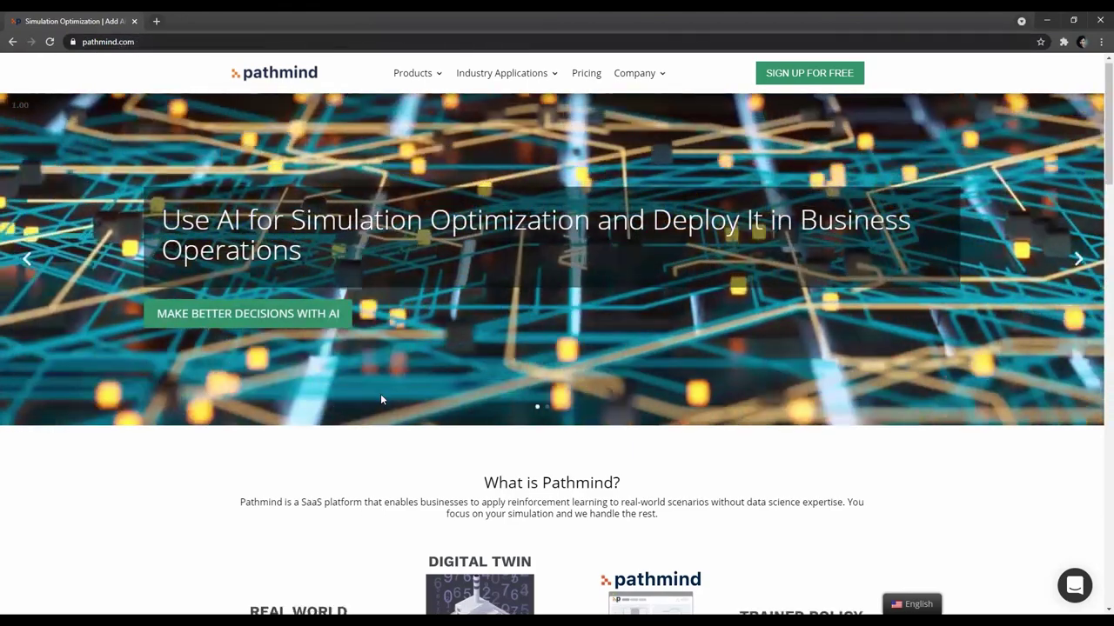
Step: On the Pathmind website in the browser, look over the home page, open the sign-up page and sign in with the existing account
scroll(380, 392, down, 2)
scroll(380, 392, down, 3)
scroll(385, 368, up, 3)
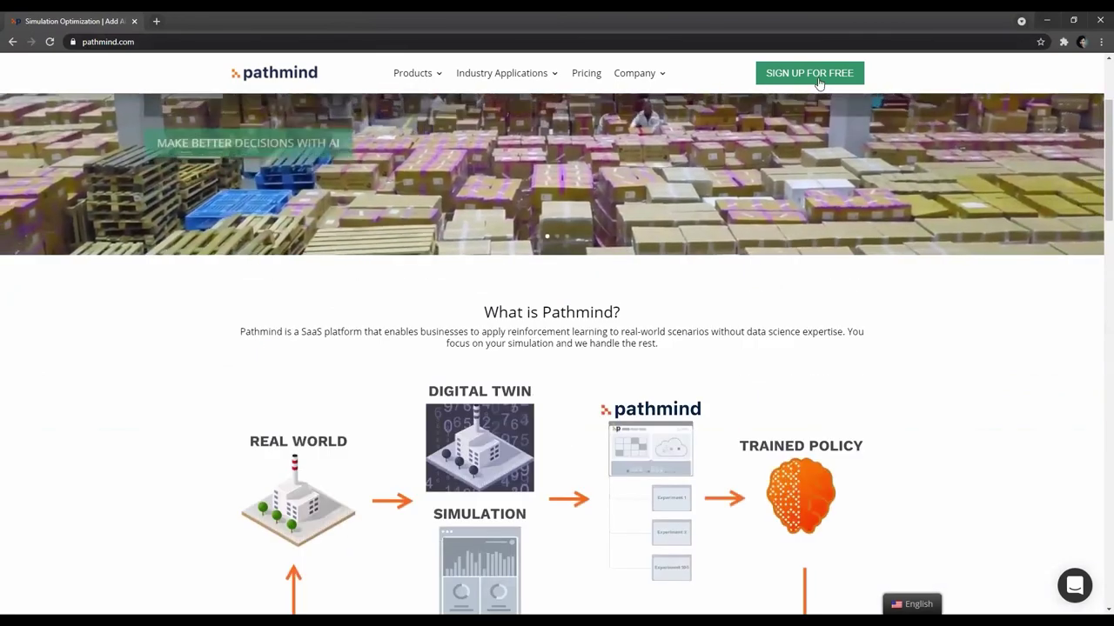
click(604, 272)
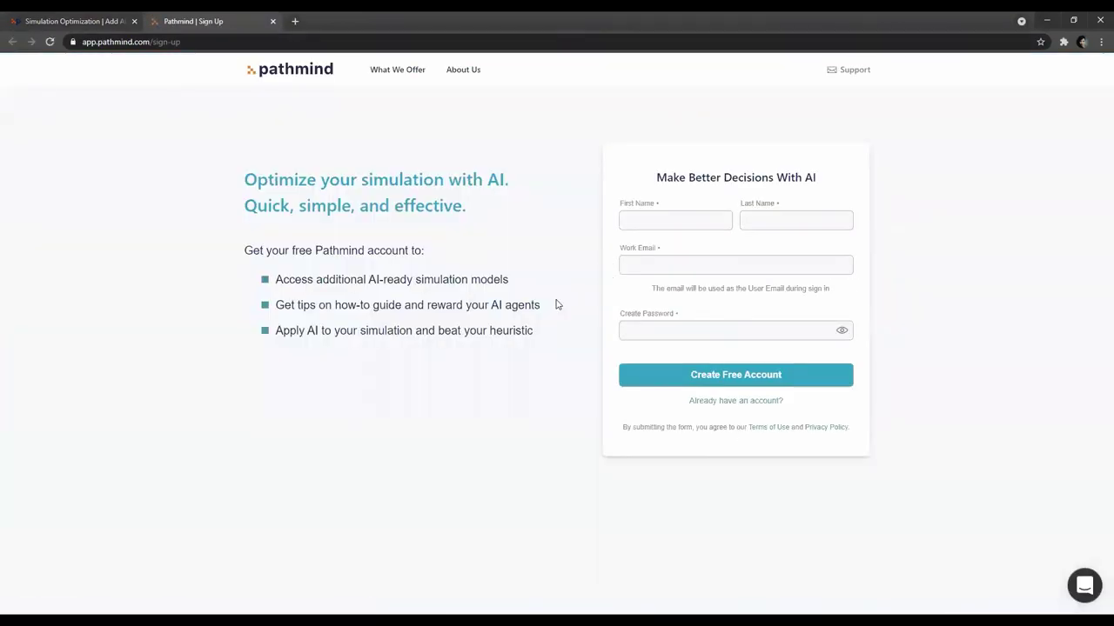
click(724, 404)
click(550, 315)
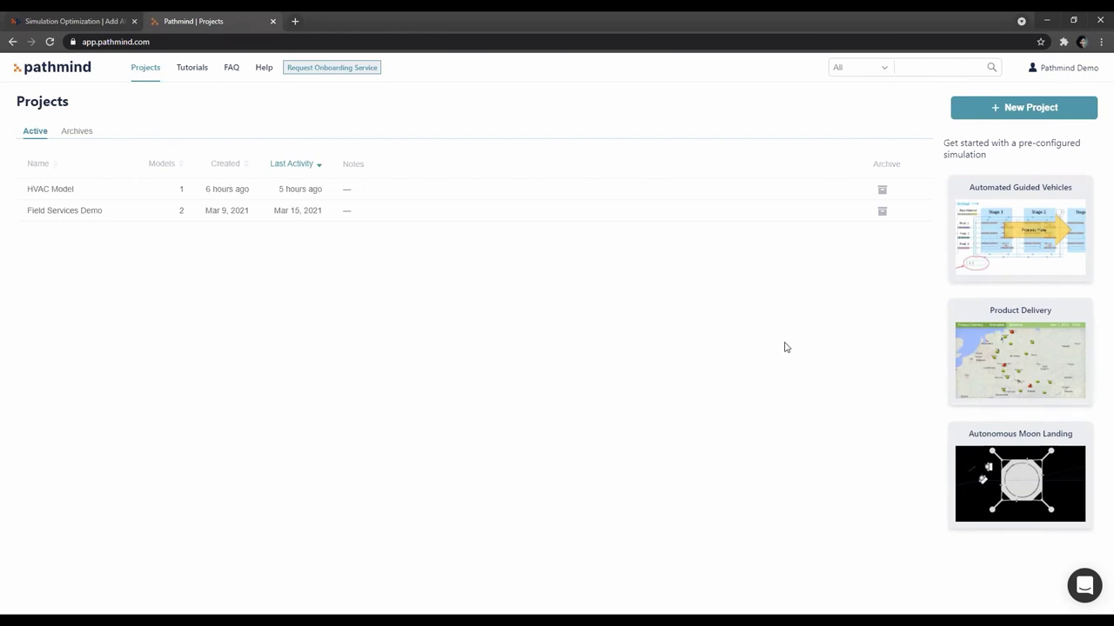
Step: Create a new Pathmind project named "HVAC Test"
click(1022, 108)
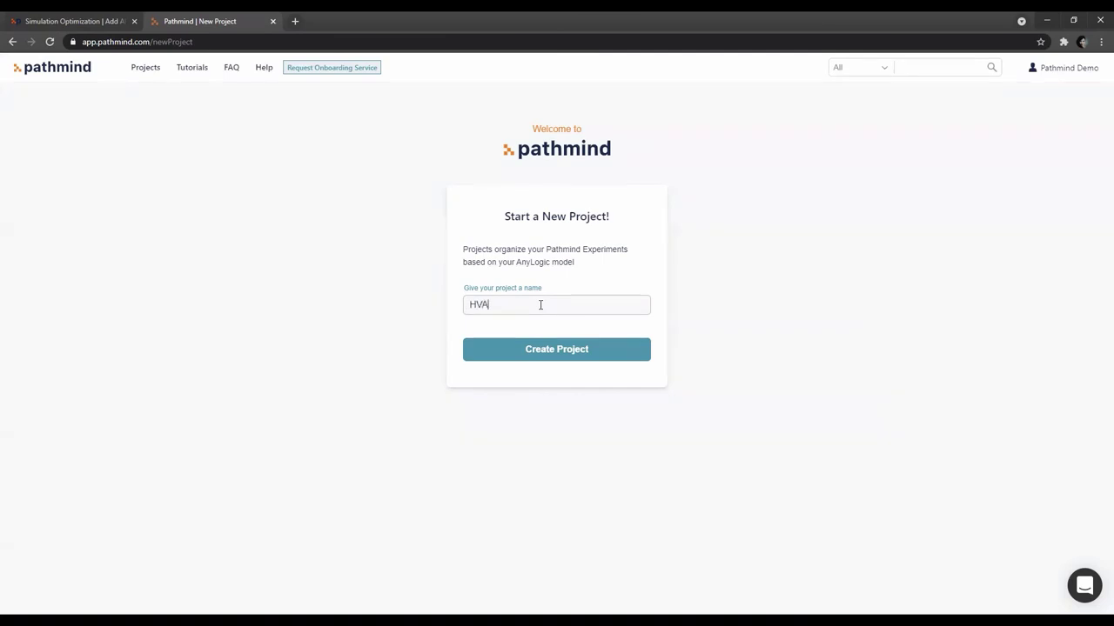
text(Test)
click(541, 357)
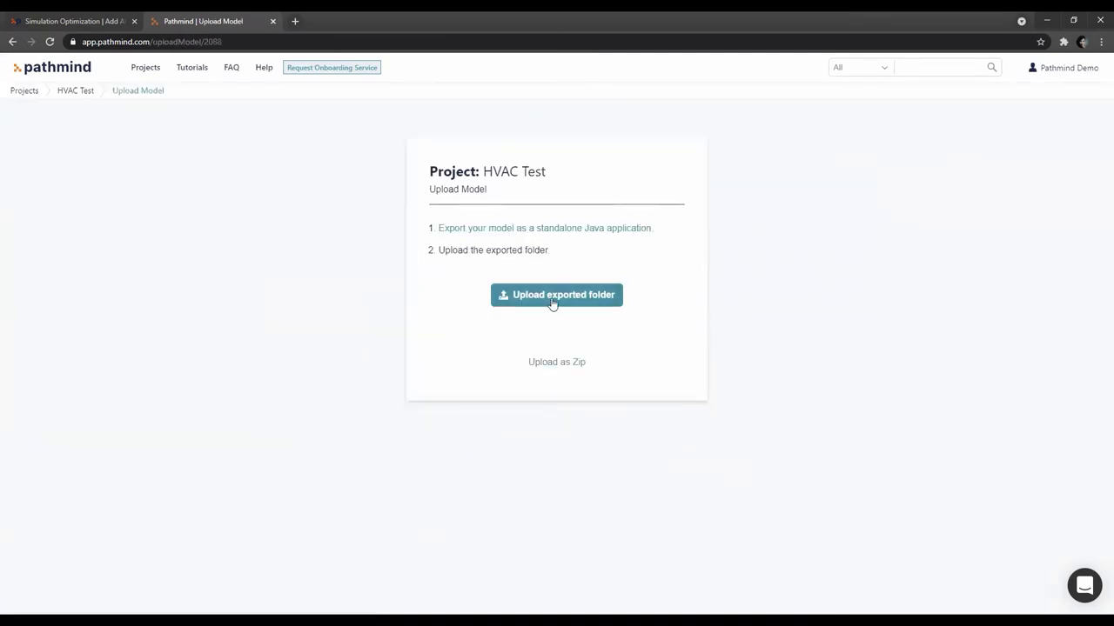
Step: Upload the exported "model" folder to the HVAC Test project, skipping the optional ALP file and the notes
click(551, 303)
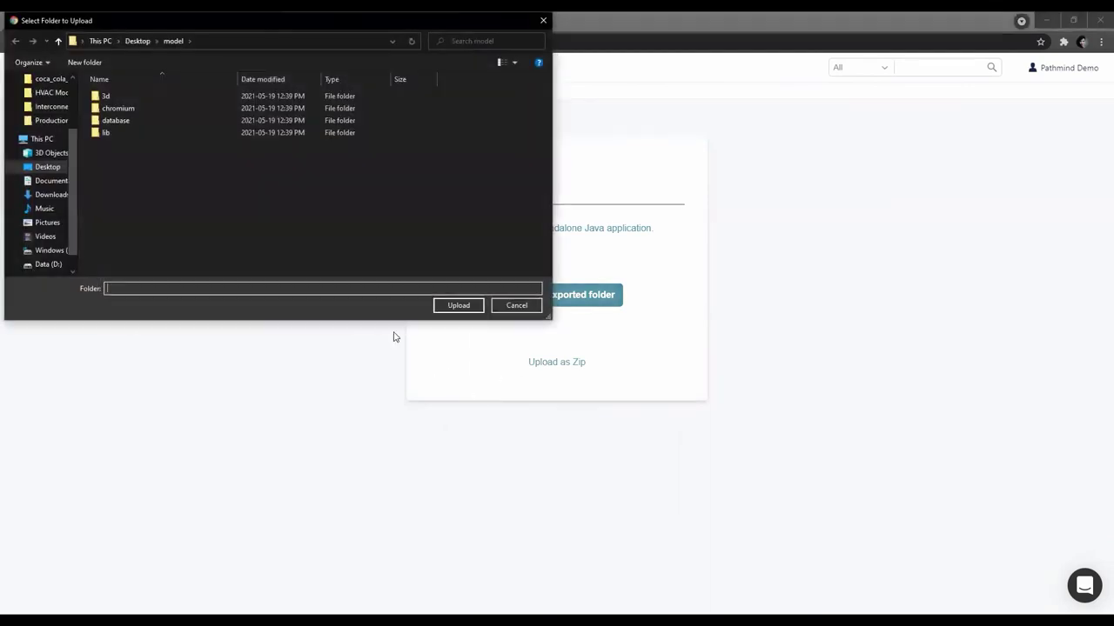
click(453, 302)
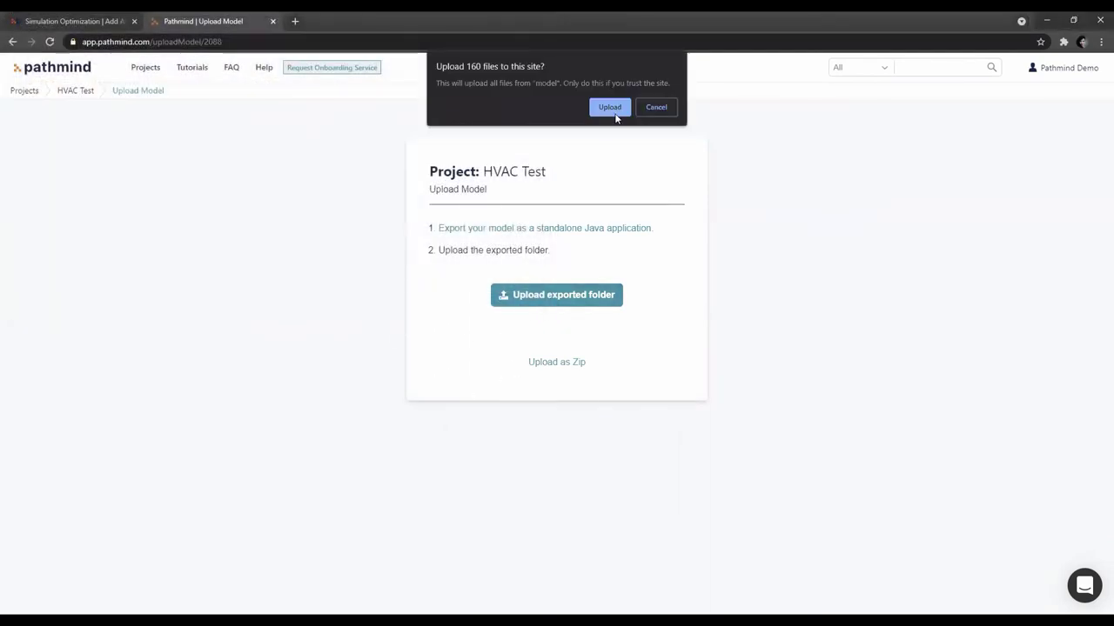
click(610, 109)
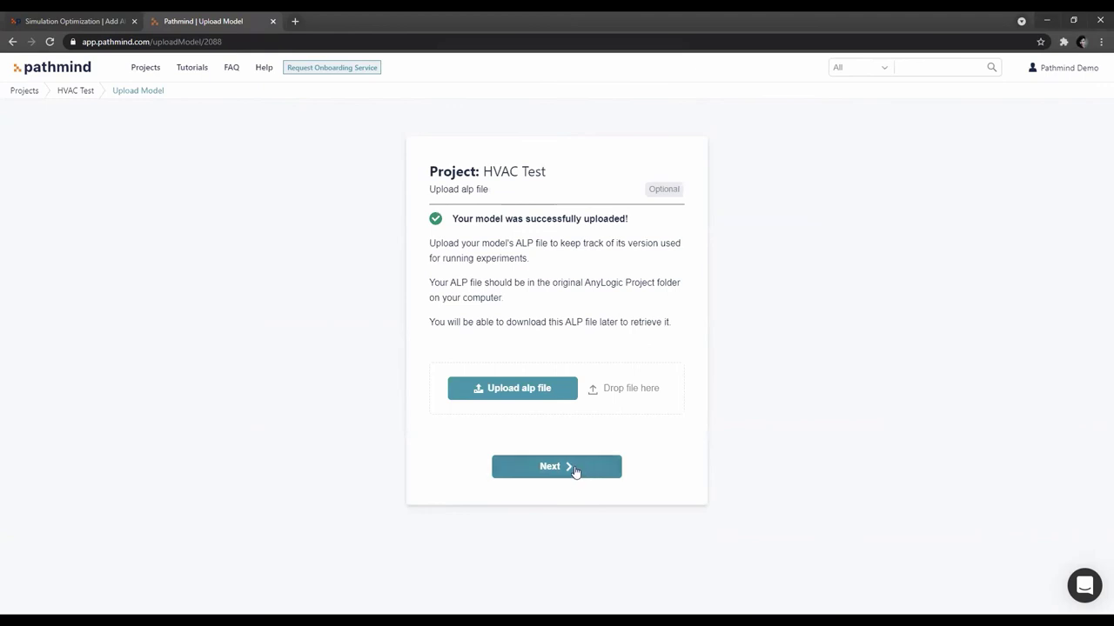
click(577, 470)
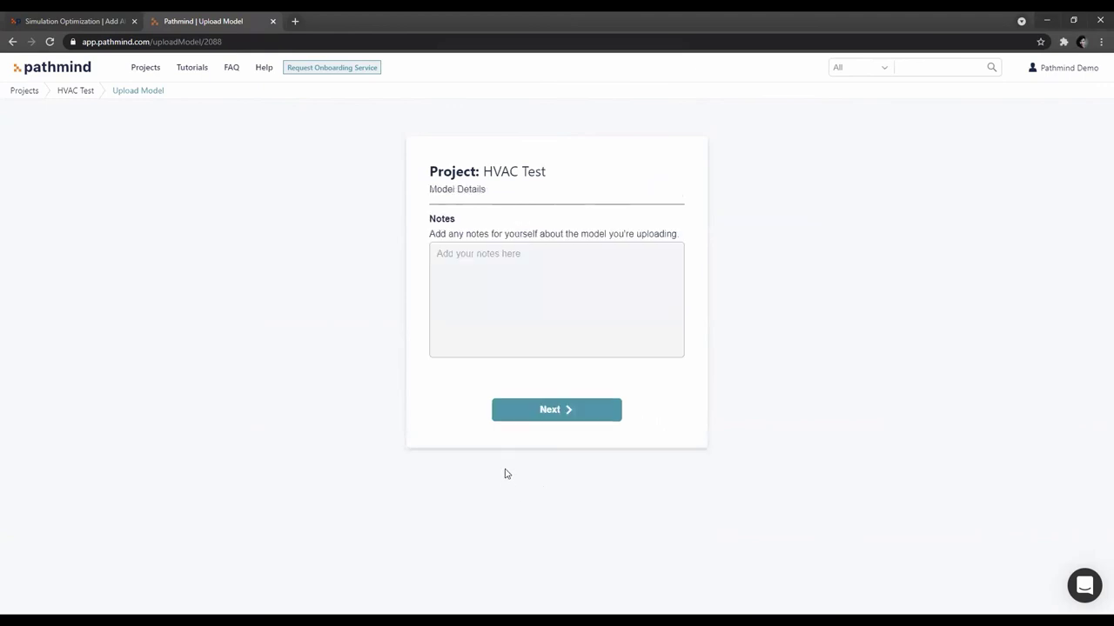
click(543, 426)
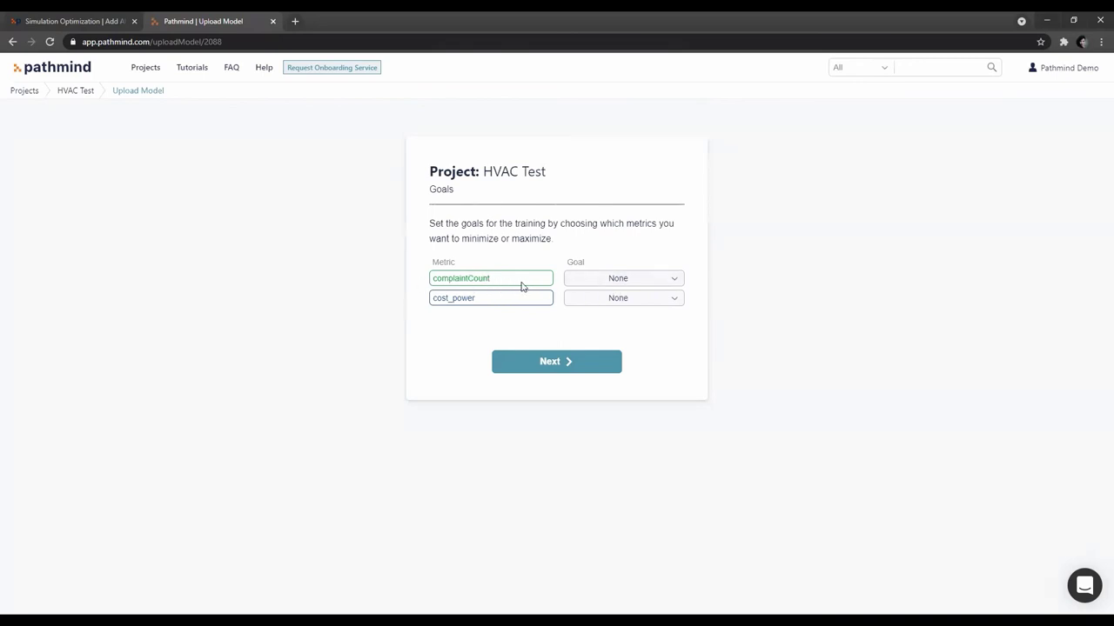
Step: Set the training goals of both complaintCount and cost_power to Minimize and continue to the new experiment
click(656, 281)
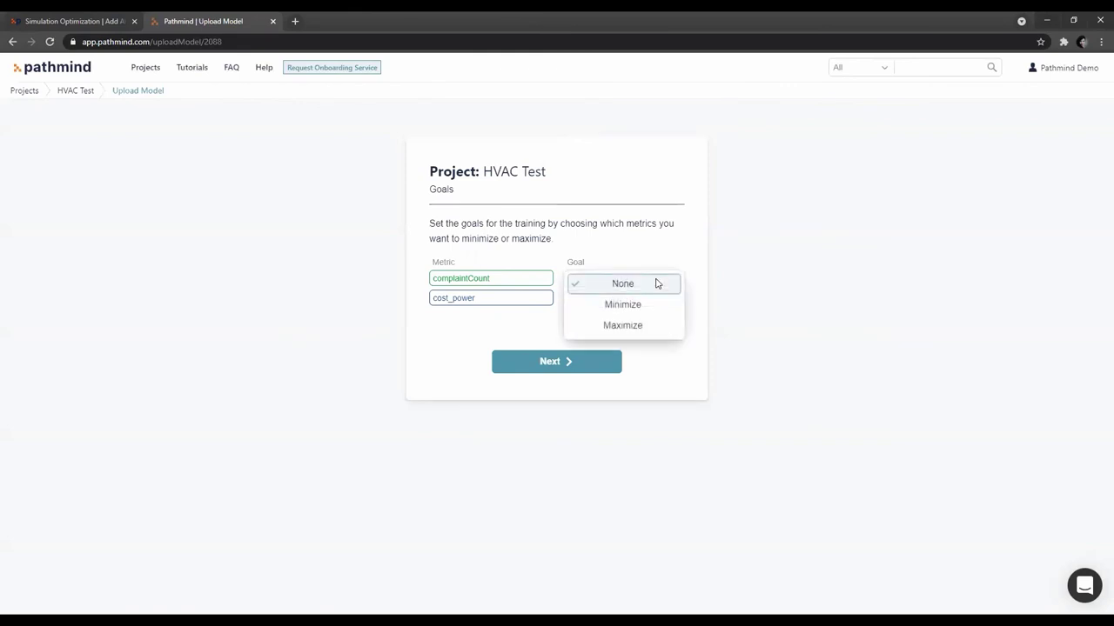
click(640, 309)
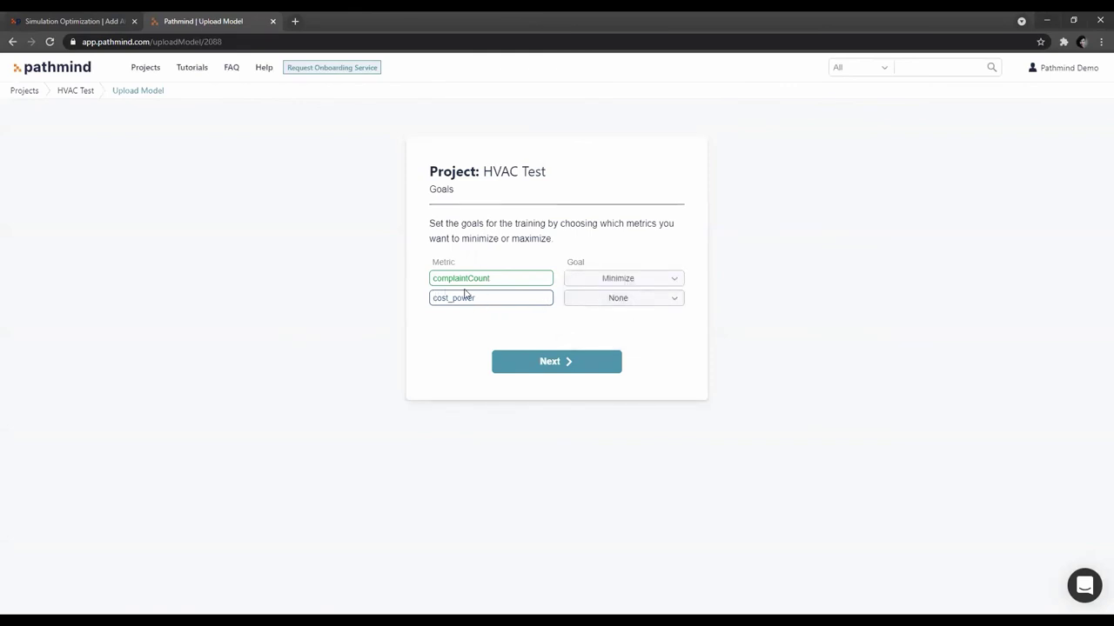
click(609, 304)
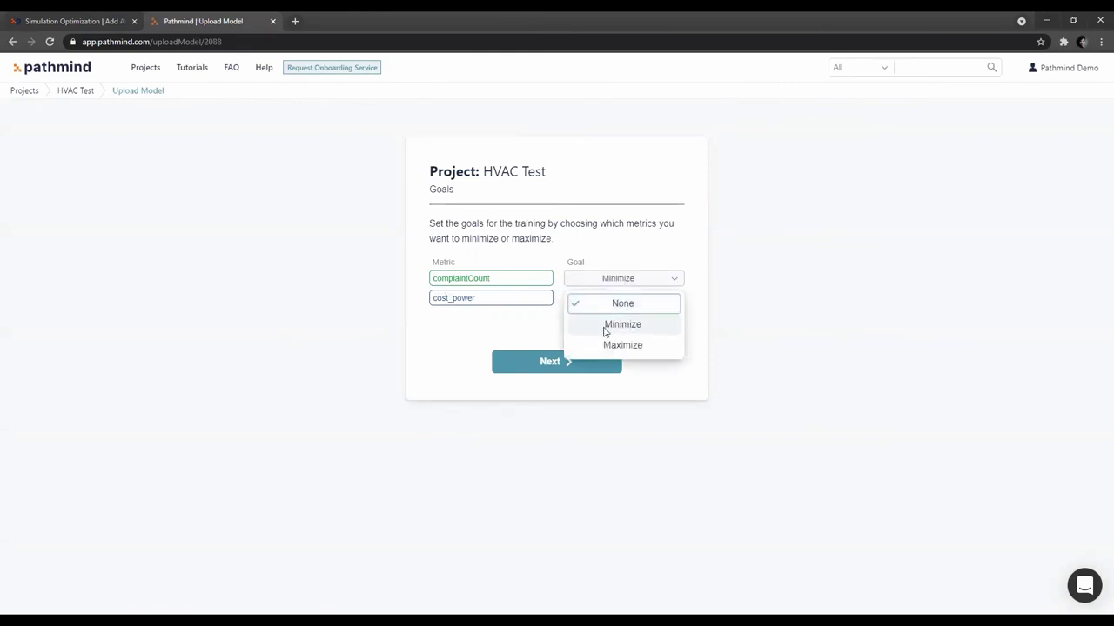
click(607, 327)
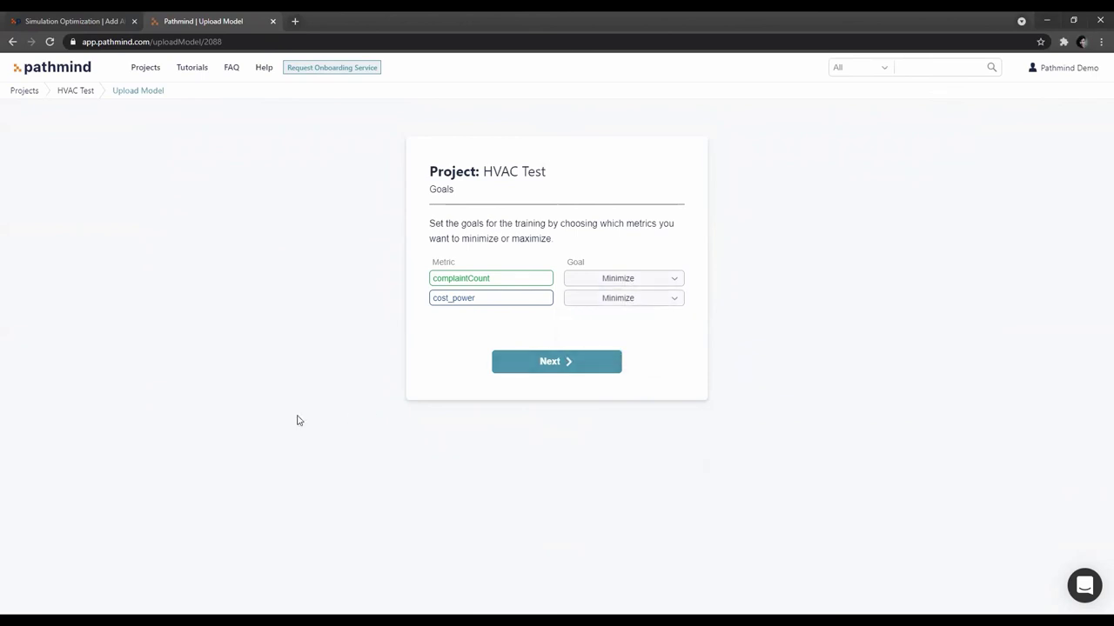
click(563, 367)
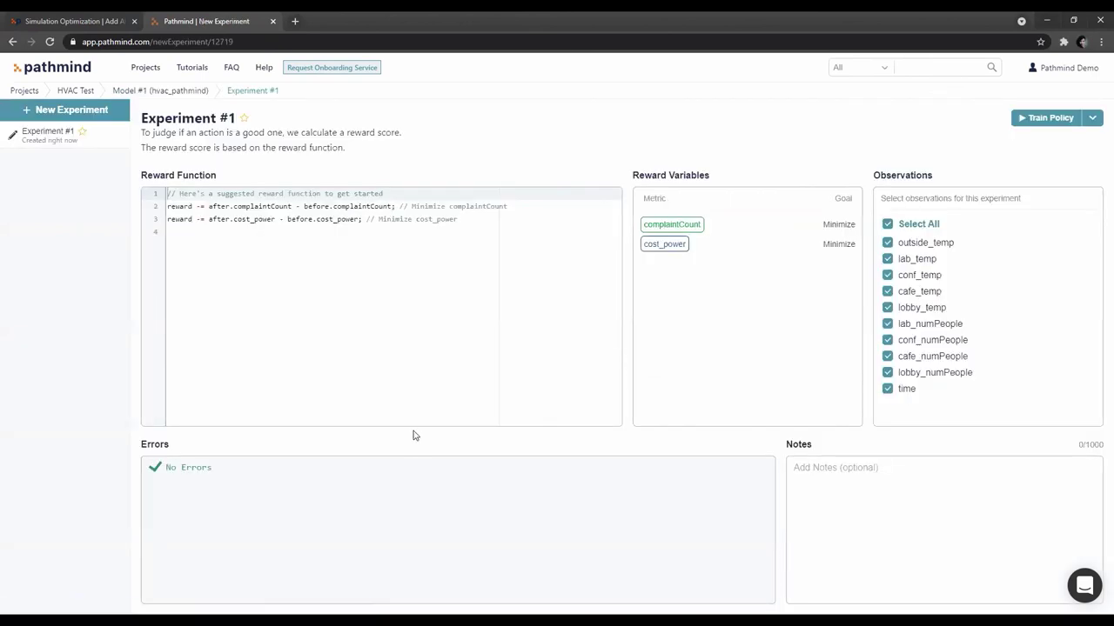
Step: Start training the policy of Experiment #1 with the suggested reward function and all observations selected
click(405, 256)
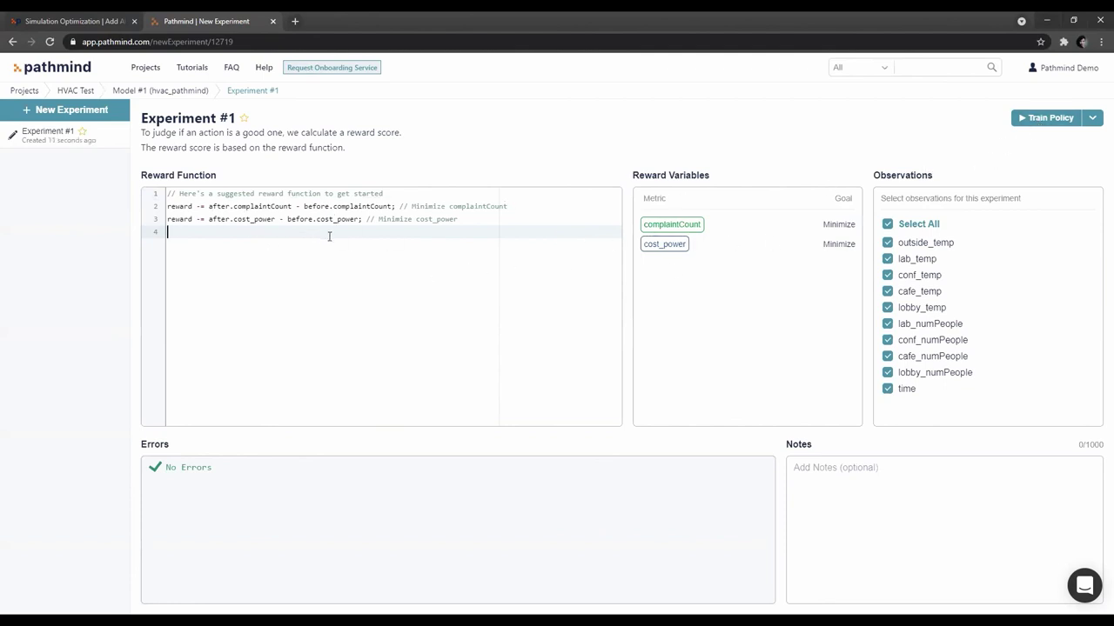
click(1051, 119)
Step: Create a second experiment, exclude the time observation and start training its policy
click(70, 111)
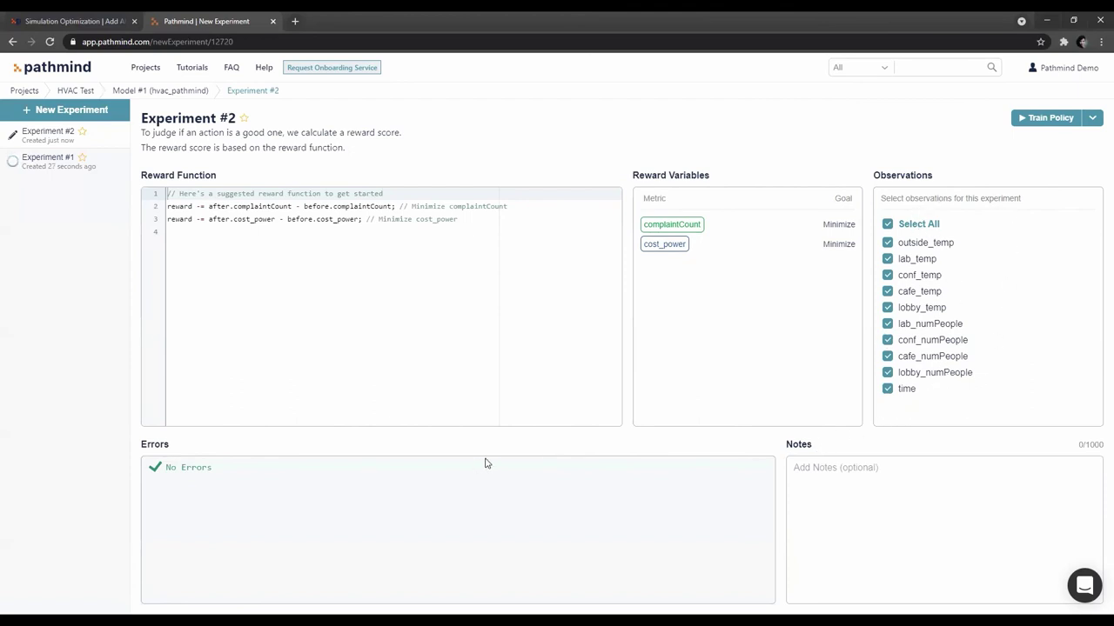
click(887, 391)
click(1036, 119)
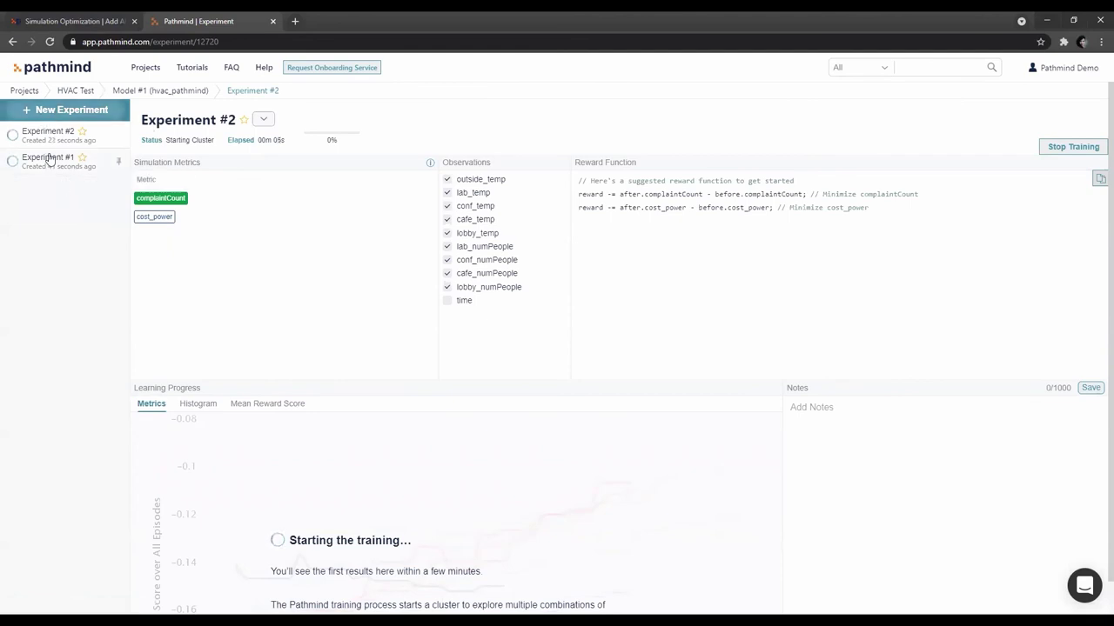
Step: Create a third experiment, change its cost_power reward term to (after.cost_power - before.cost_power) * 2 and start training its policy
click(48, 113)
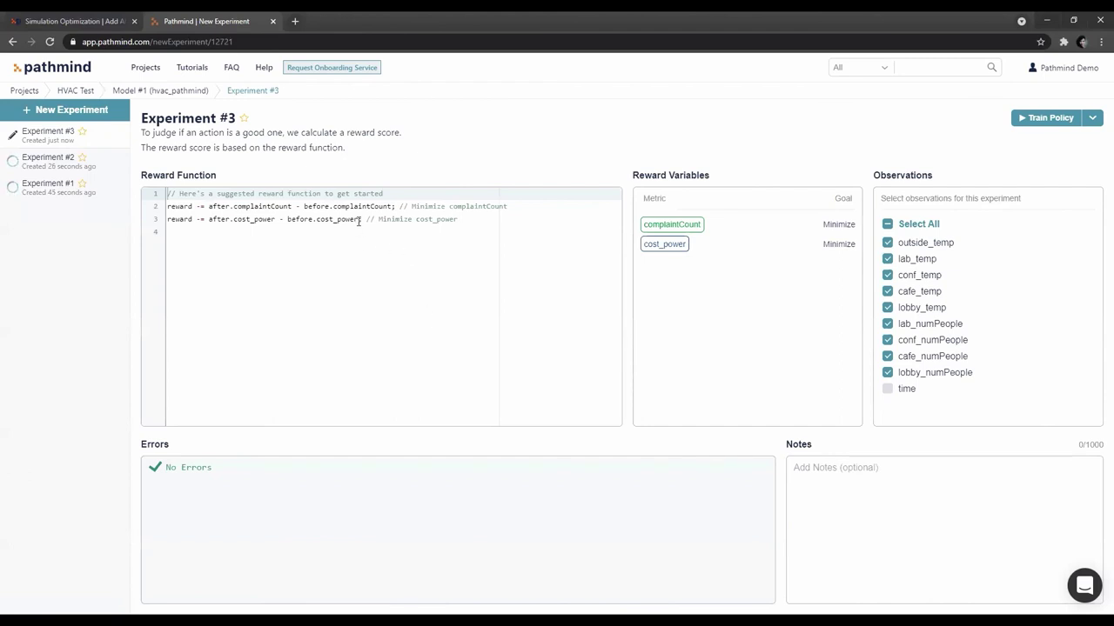
drag(358, 221, 204, 220)
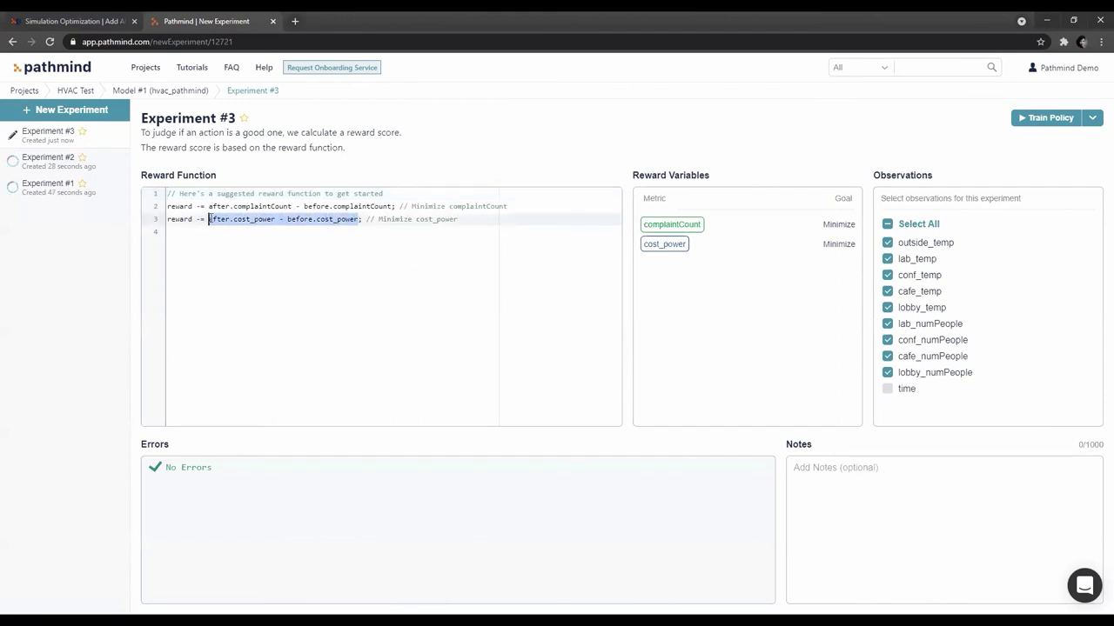
text(()
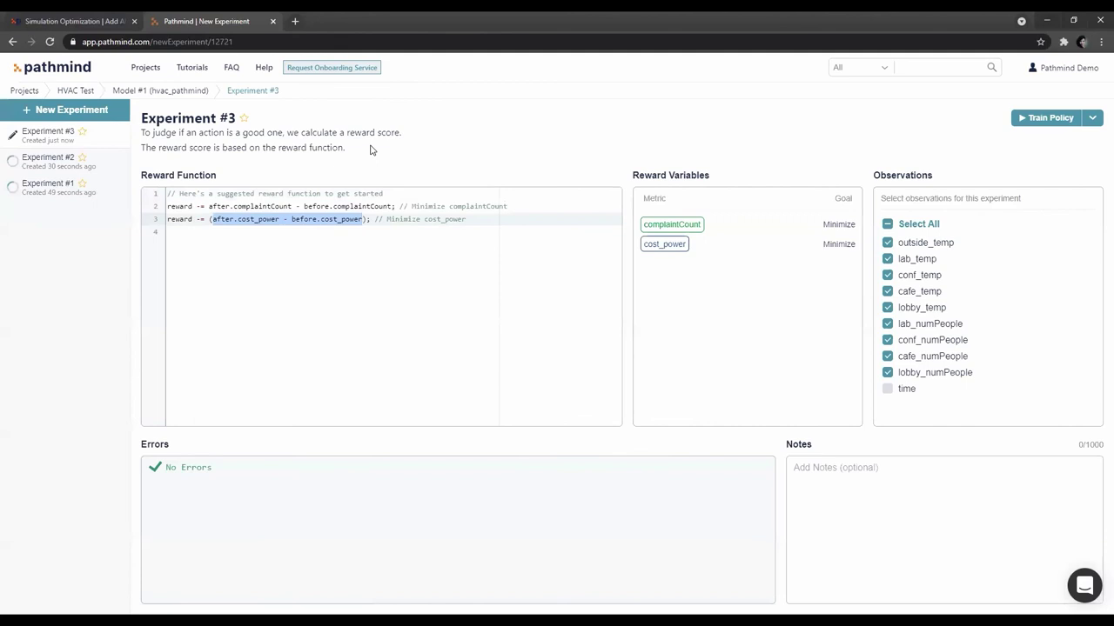
key(Right)
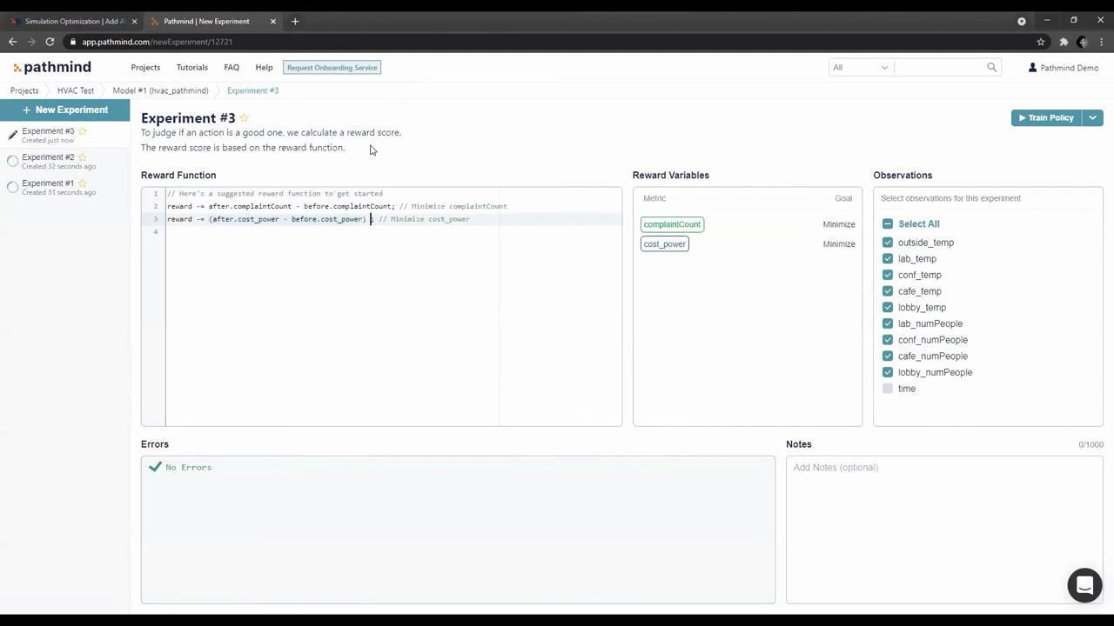
text(* 2)
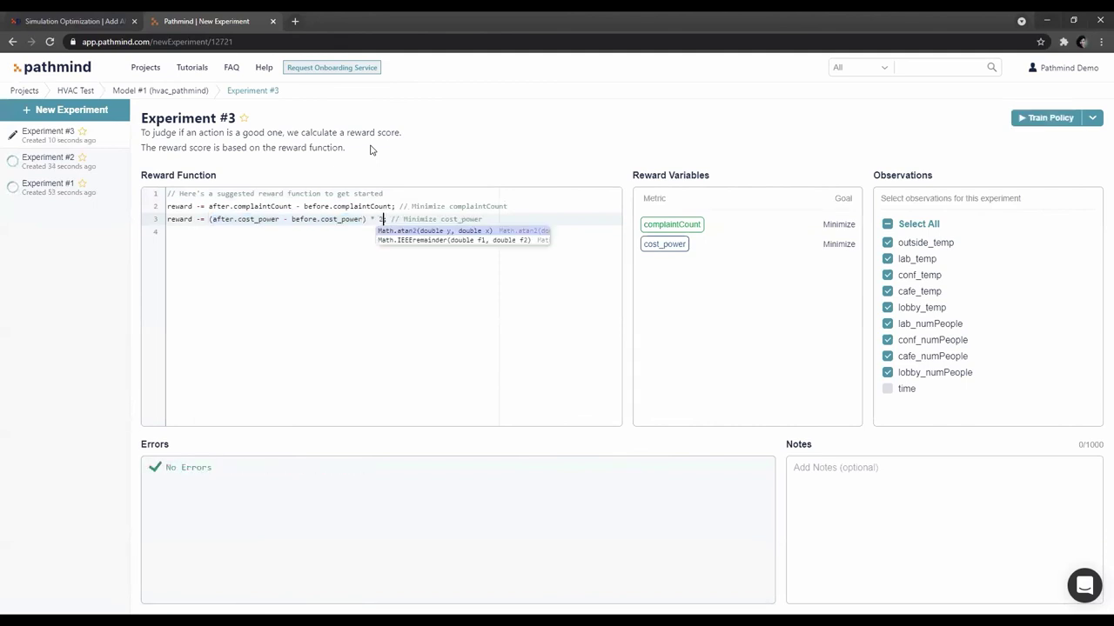
text(;)
click(379, 303)
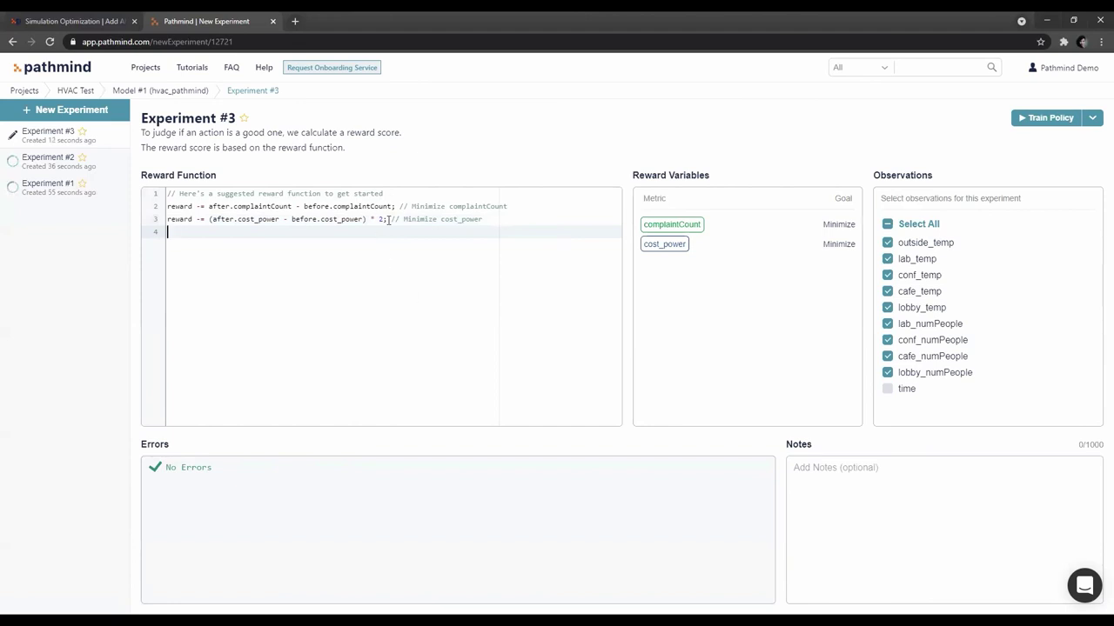
click(1038, 122)
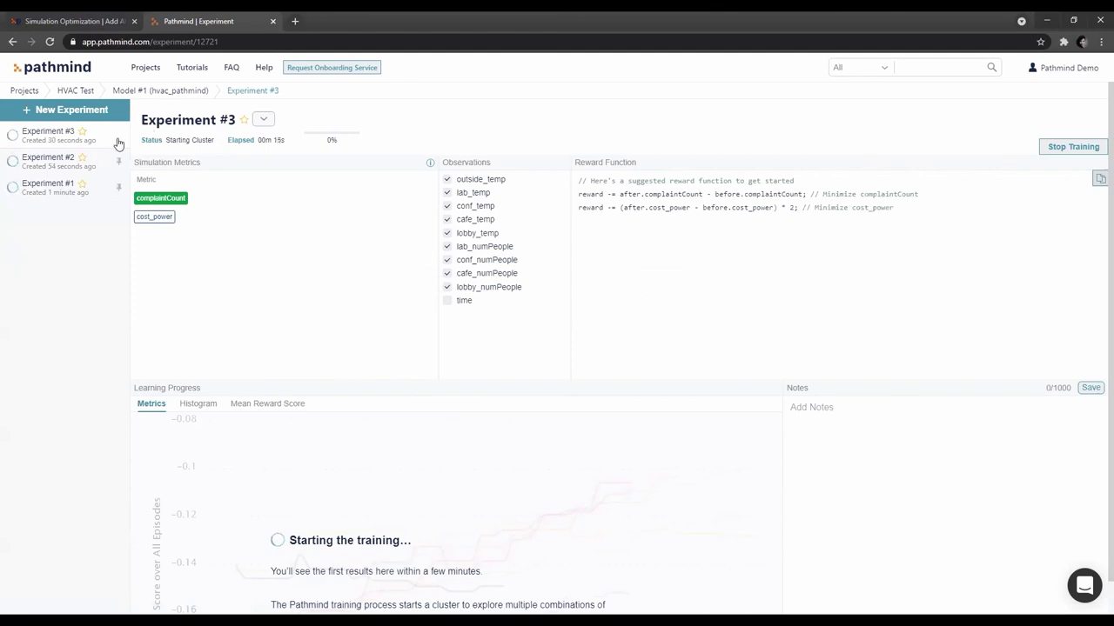
Step: Check the training status of Experiment #1, and open the completed Experiment #1 of the HVAC Model project in a new browser tab
click(36, 188)
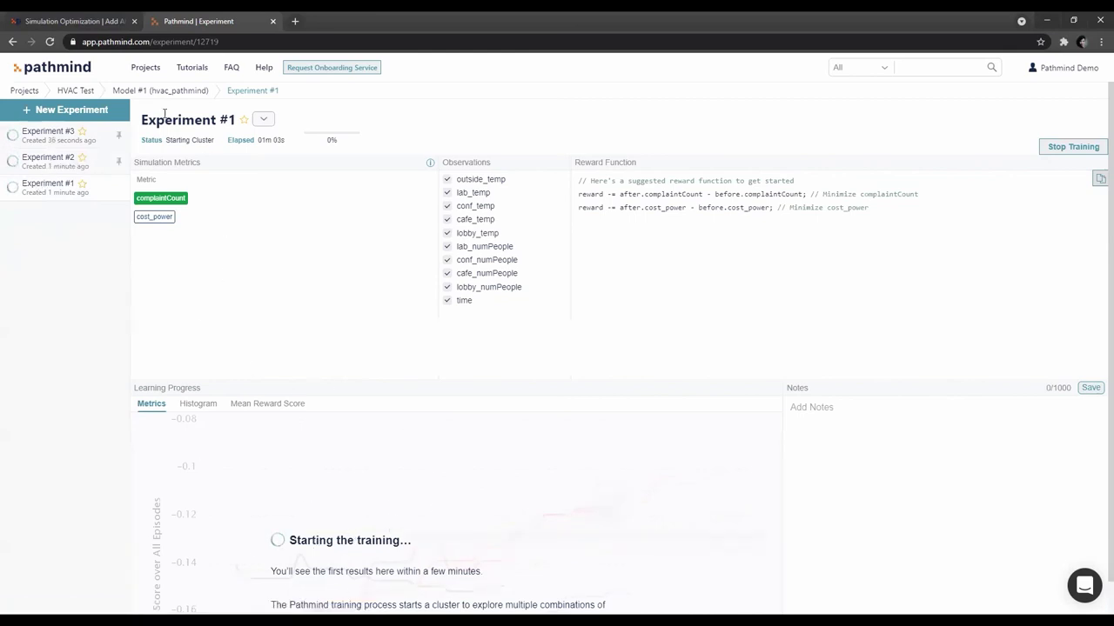
ctrl+shift+click(24, 94)
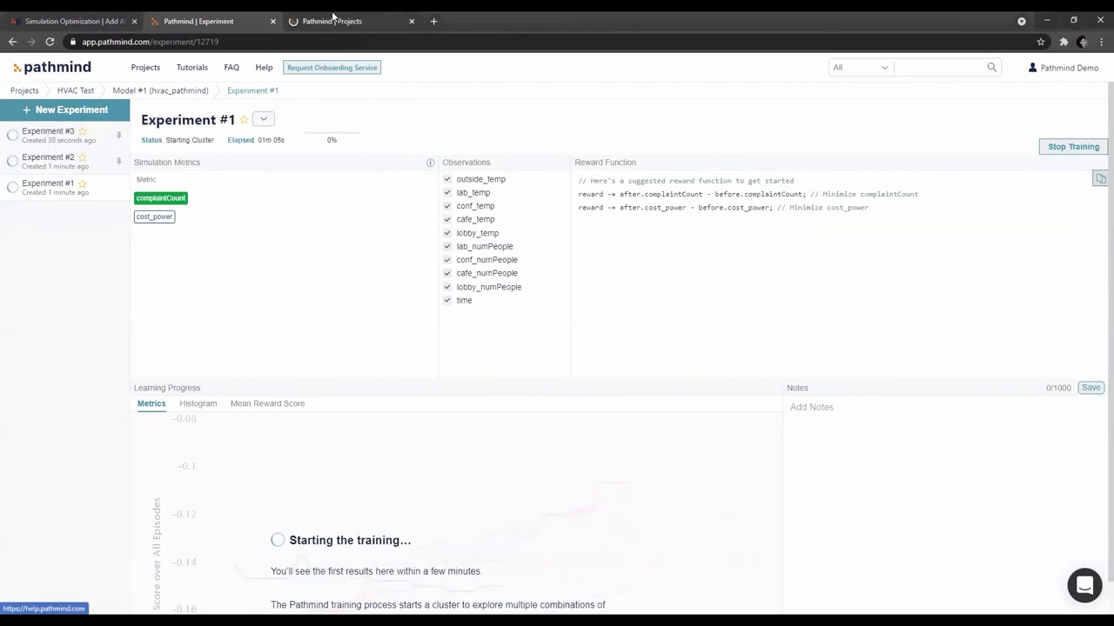
click(214, 211)
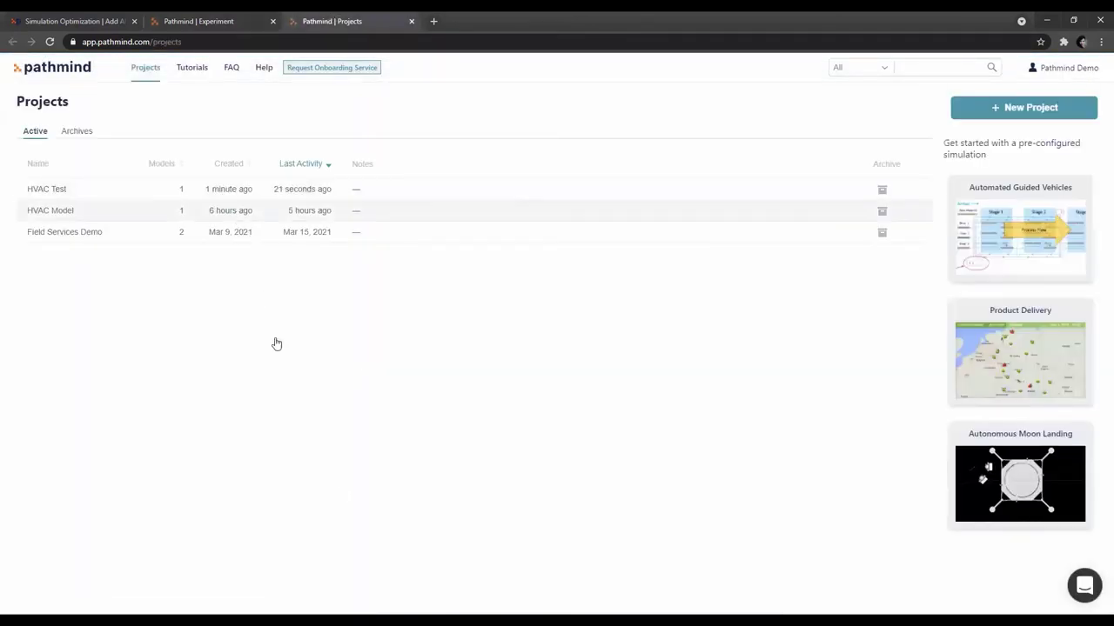
click(385, 356)
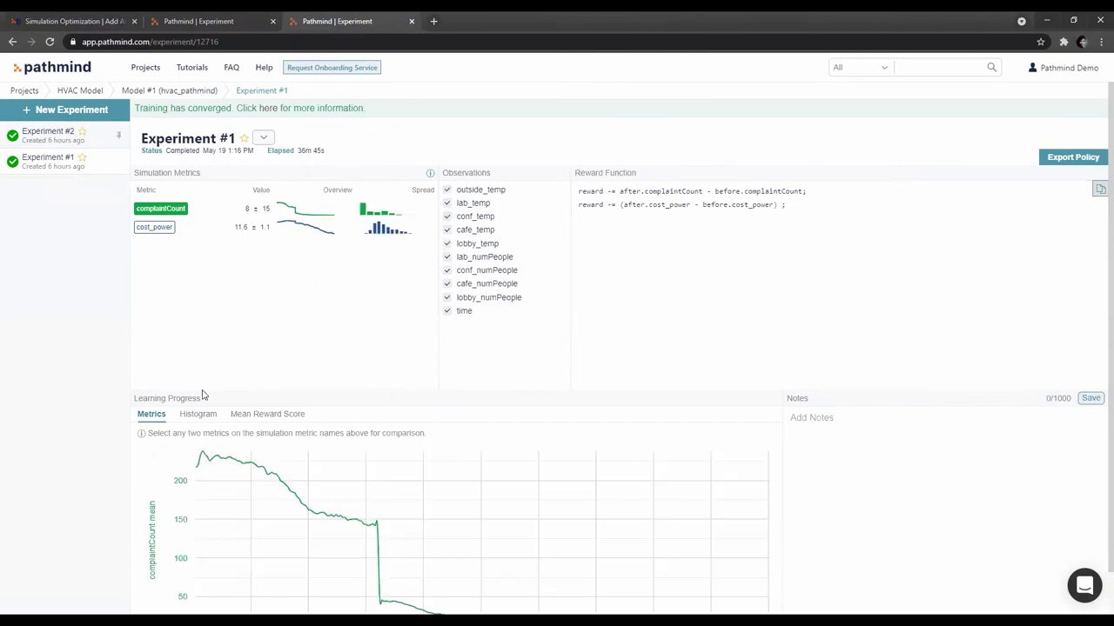
Step: Examine the completed experiment's mean reward score chart and the complaintCount learning curve over the training iterations
scroll(207, 426, down, 1)
click(258, 374)
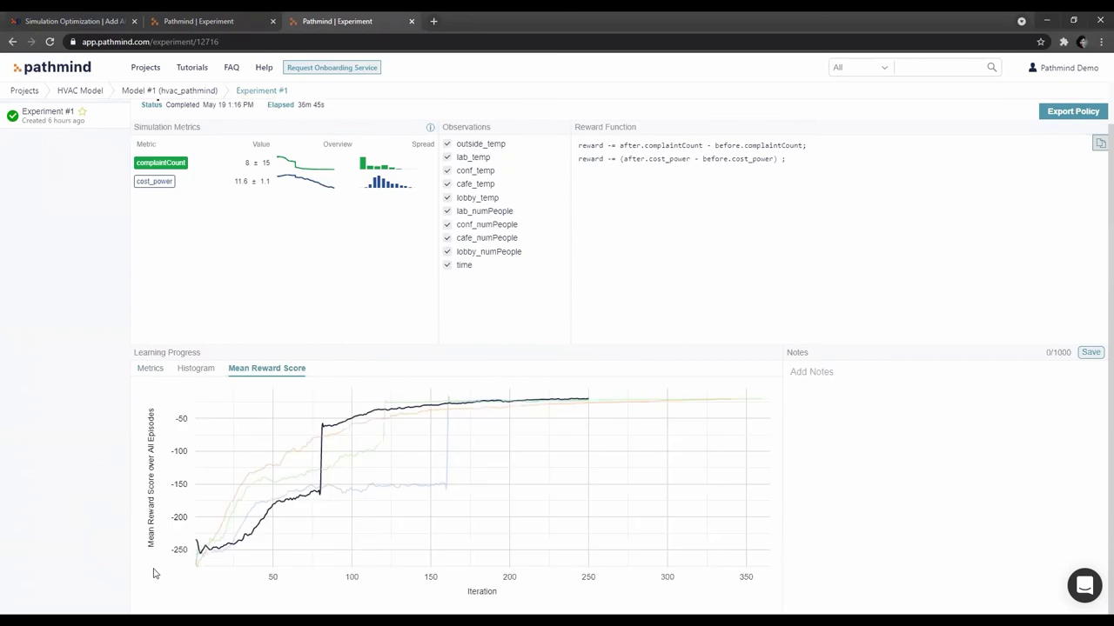
scroll(183, 366, up, 1)
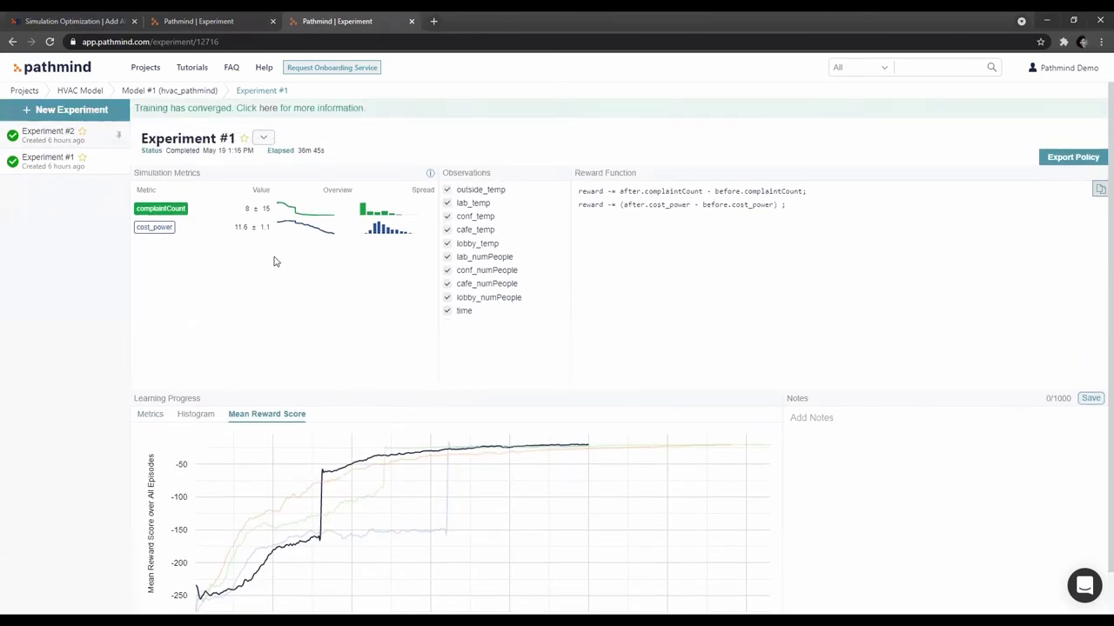
click(151, 415)
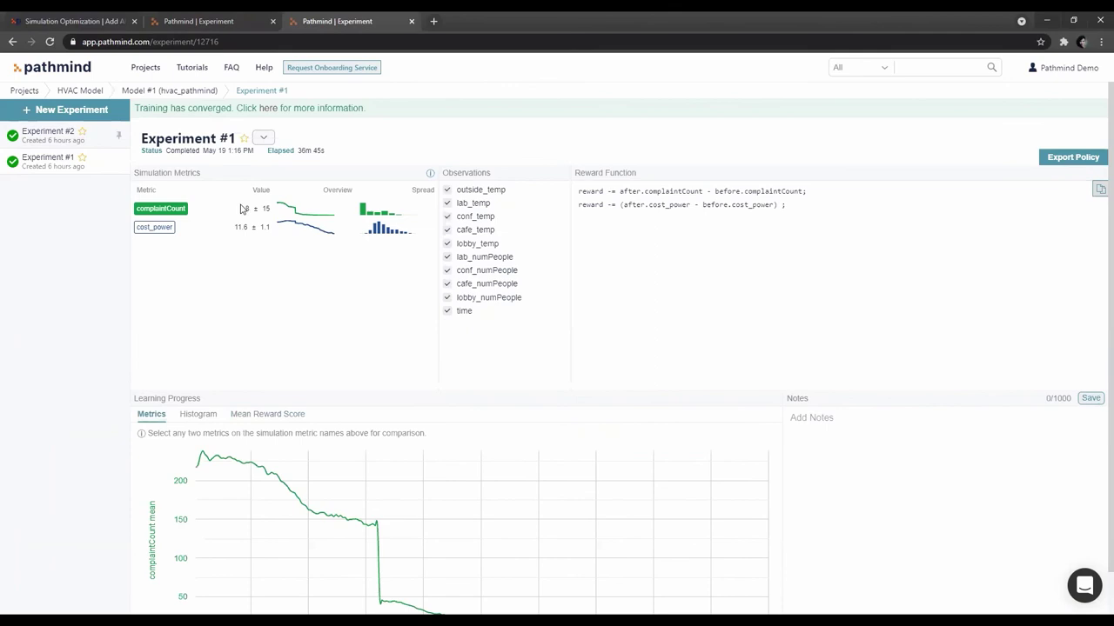
scroll(174, 448, down, 1)
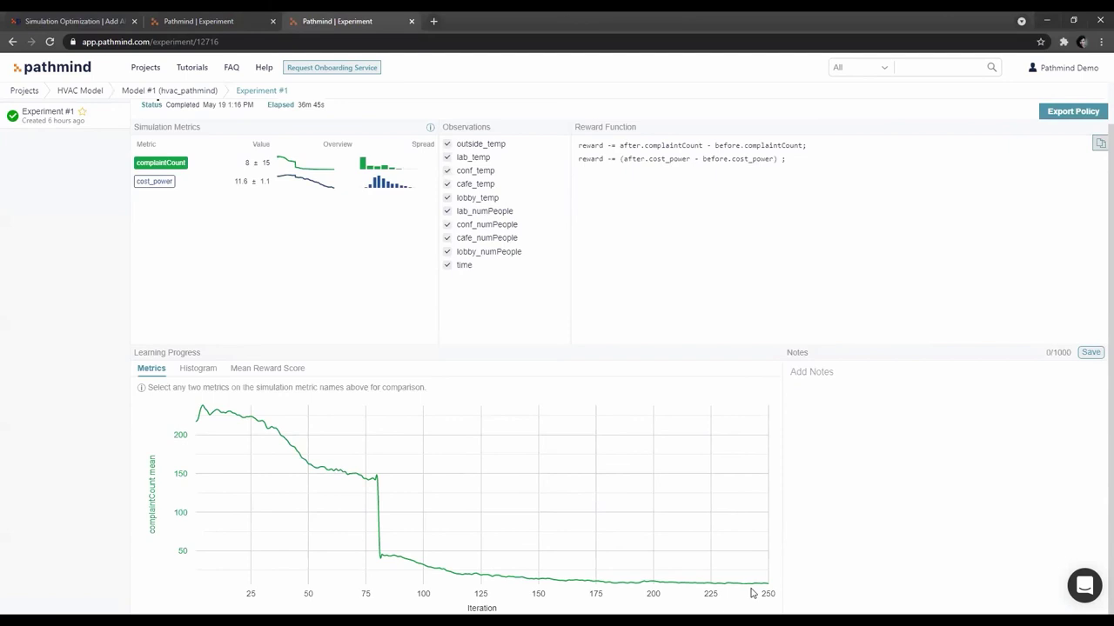
mouse_move(769, 586)
mouse_move(273, 428)
mouse_move(196, 424)
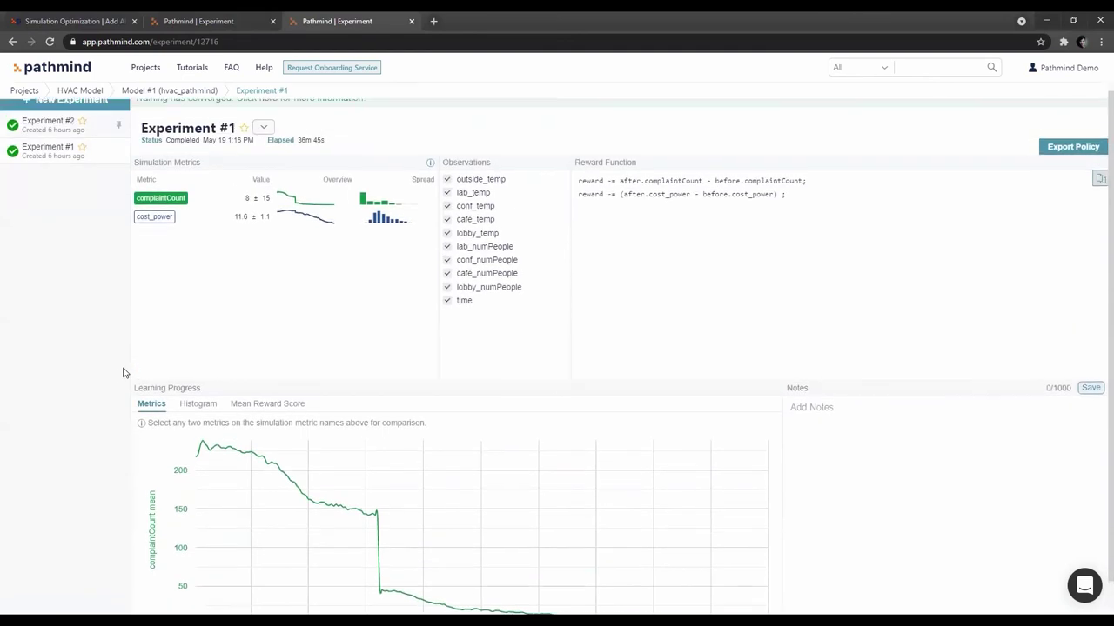
Step: Examine the cost_power learning curve on its own and compare the mean reward score curves
click(157, 227)
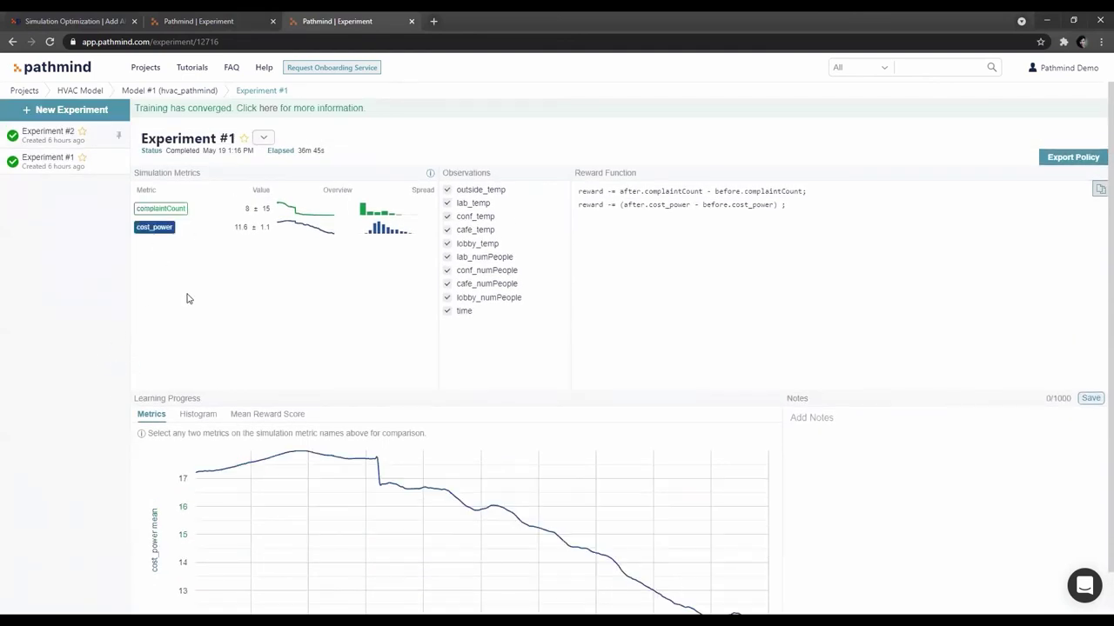
scroll(122, 448, down, 1)
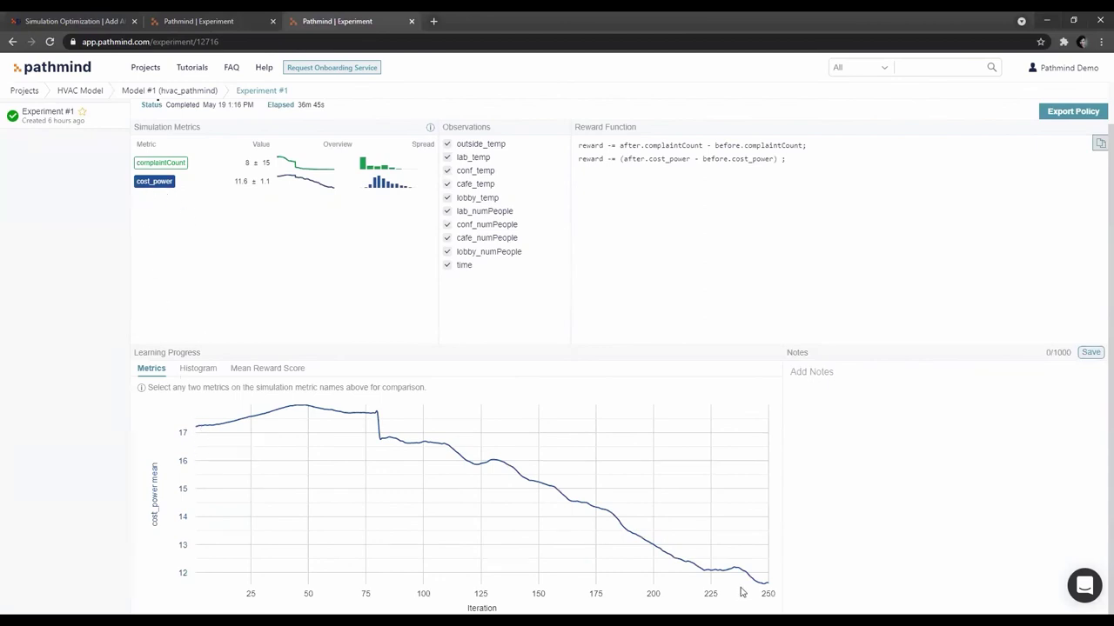
click(287, 370)
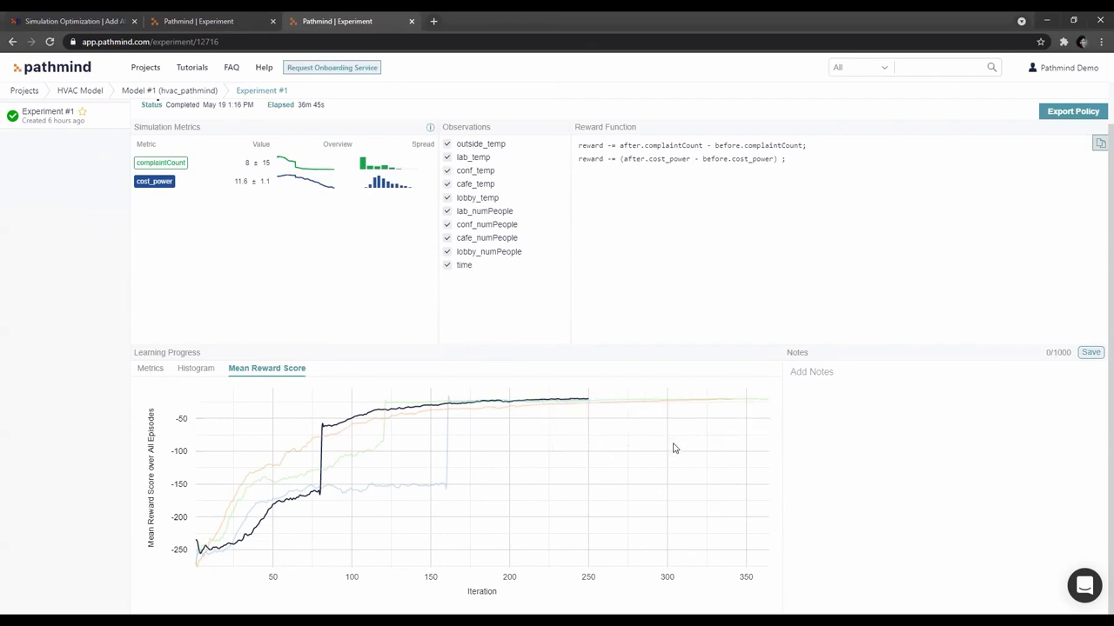
scroll(462, 465, up, 2)
scroll(417, 469, down, 2)
scroll(418, 470, up, 1)
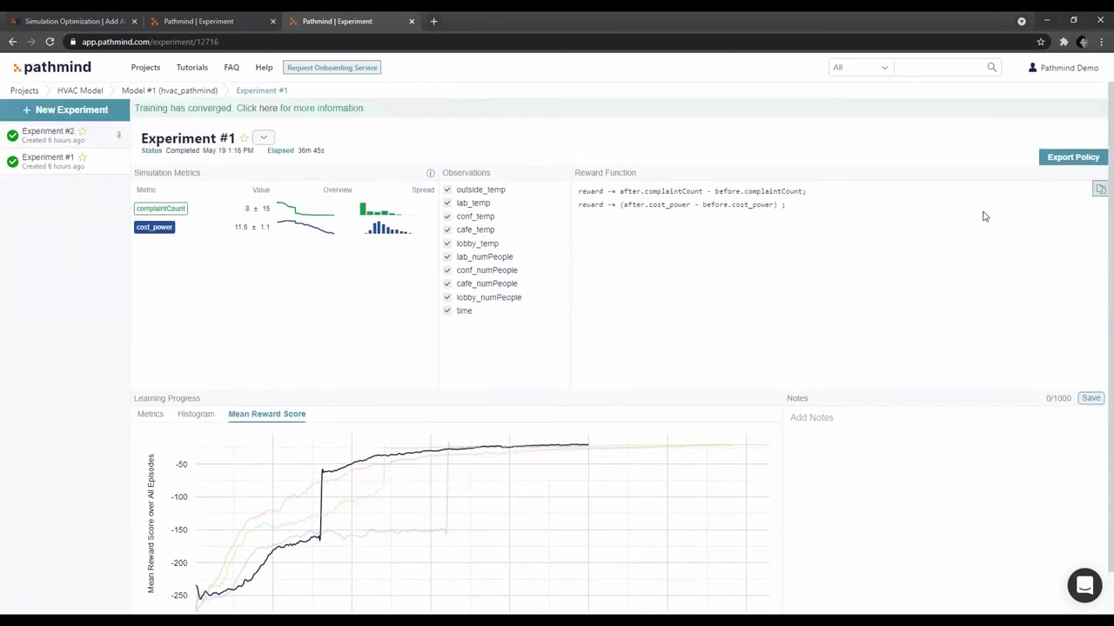
Step: Open the policy export page of the completed experiment, and in AnyLogic inspect the mode and policy file of pathmindHelper
click(1065, 161)
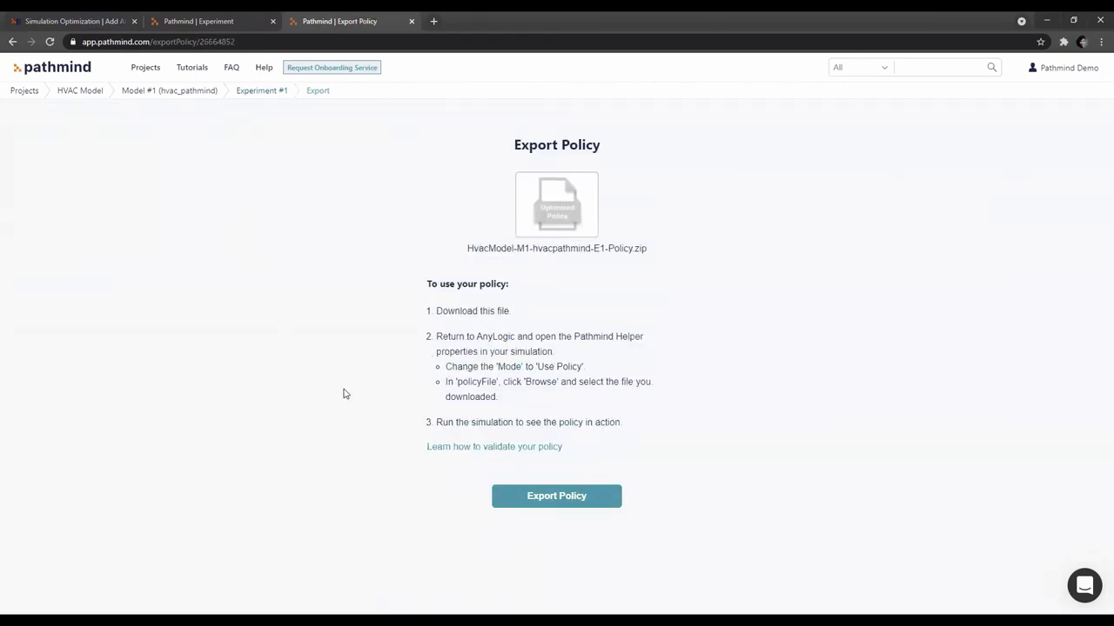
key(alt+Tab)
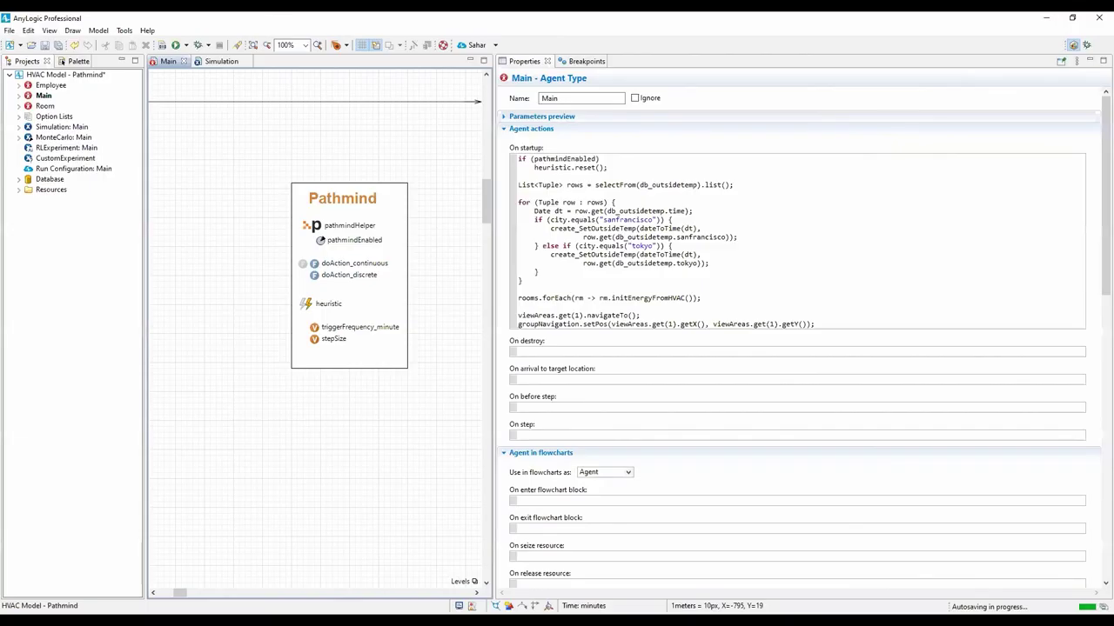
click(320, 235)
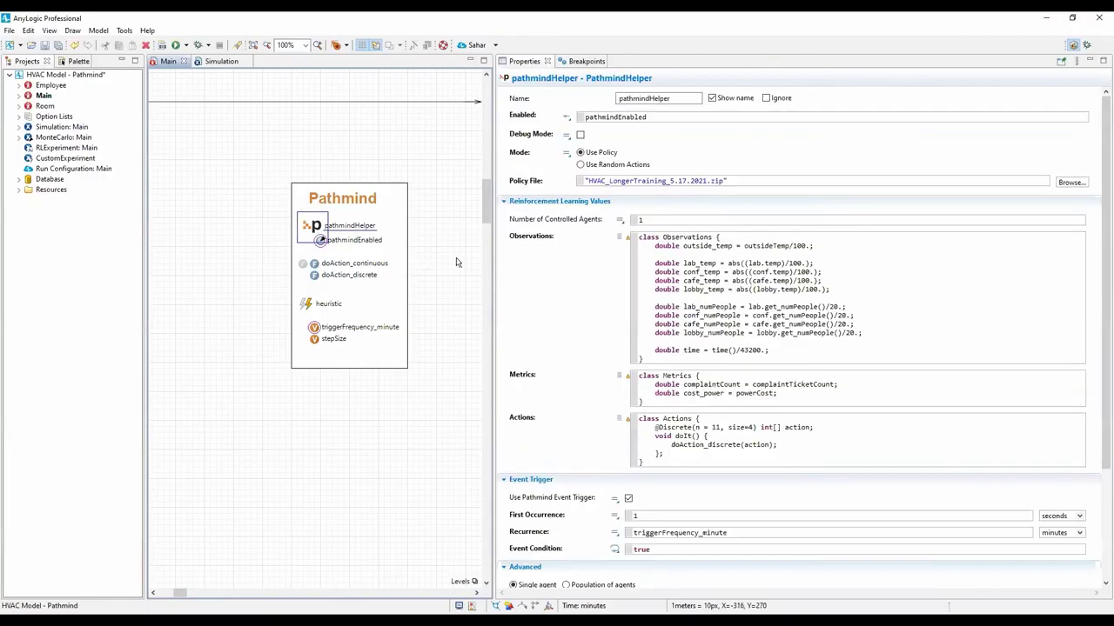
click(686, 202)
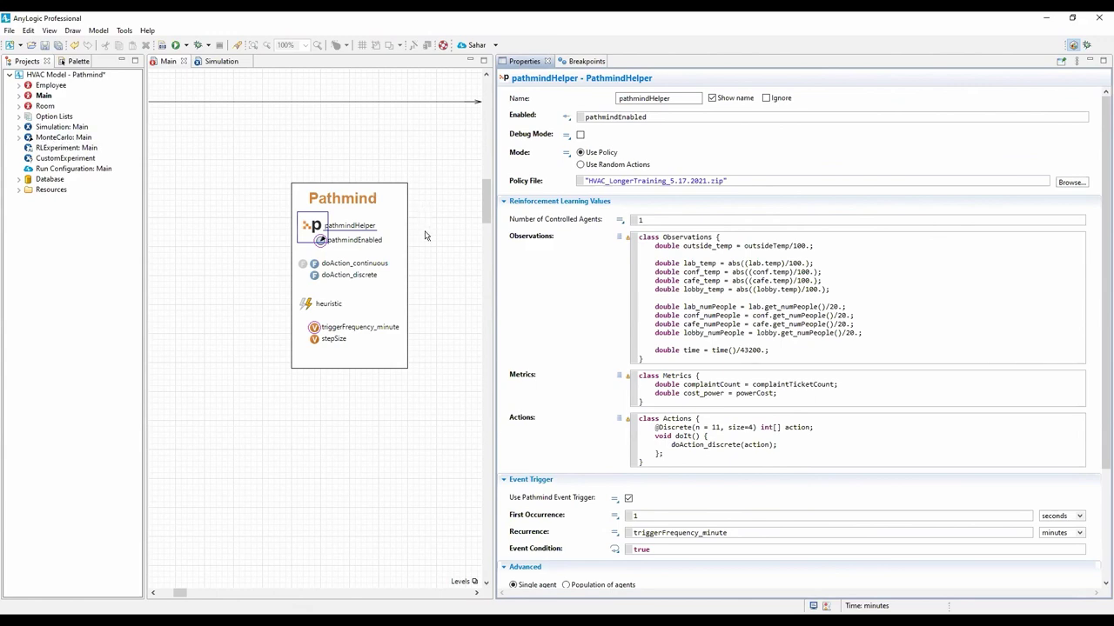
Step: Launch the MonteCarlo experiment of the HVAC model and run its iterations in Pathmind Policy mode
click(87, 138)
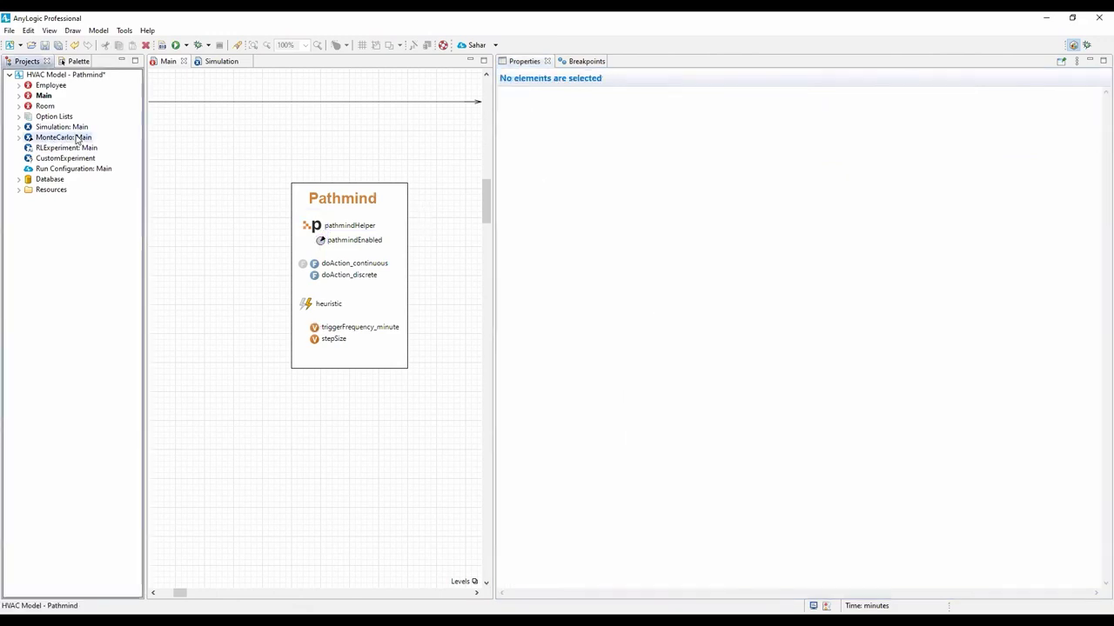
right_click(79, 138)
click(102, 304)
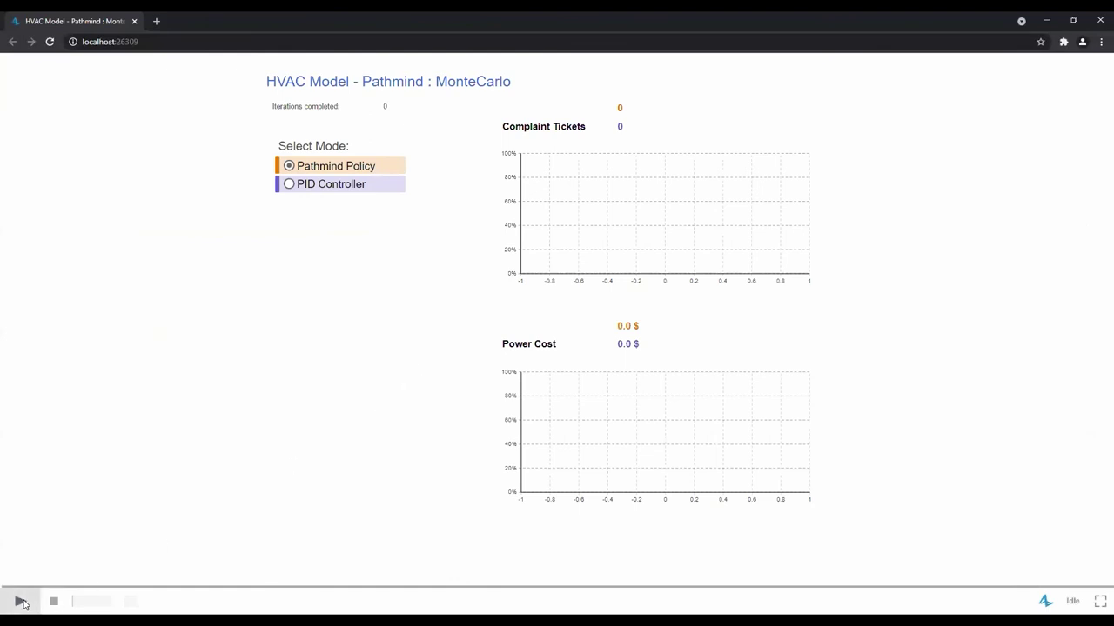
click(20, 601)
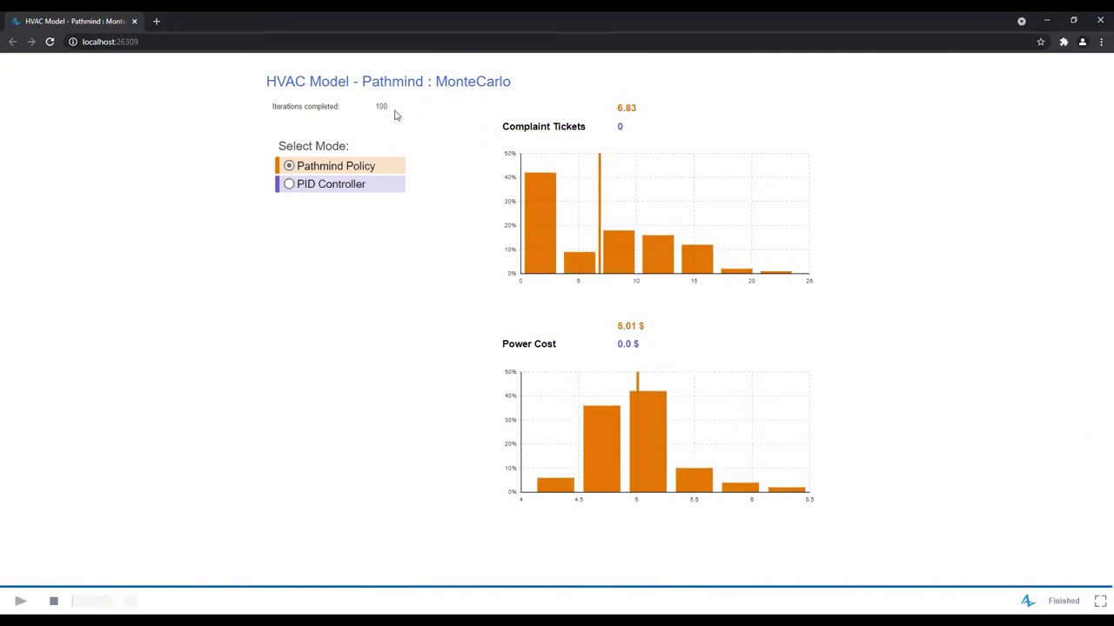
Step: Reset the MonteCarlo experiment and run it in PID Controller mode for comparison
click(289, 184)
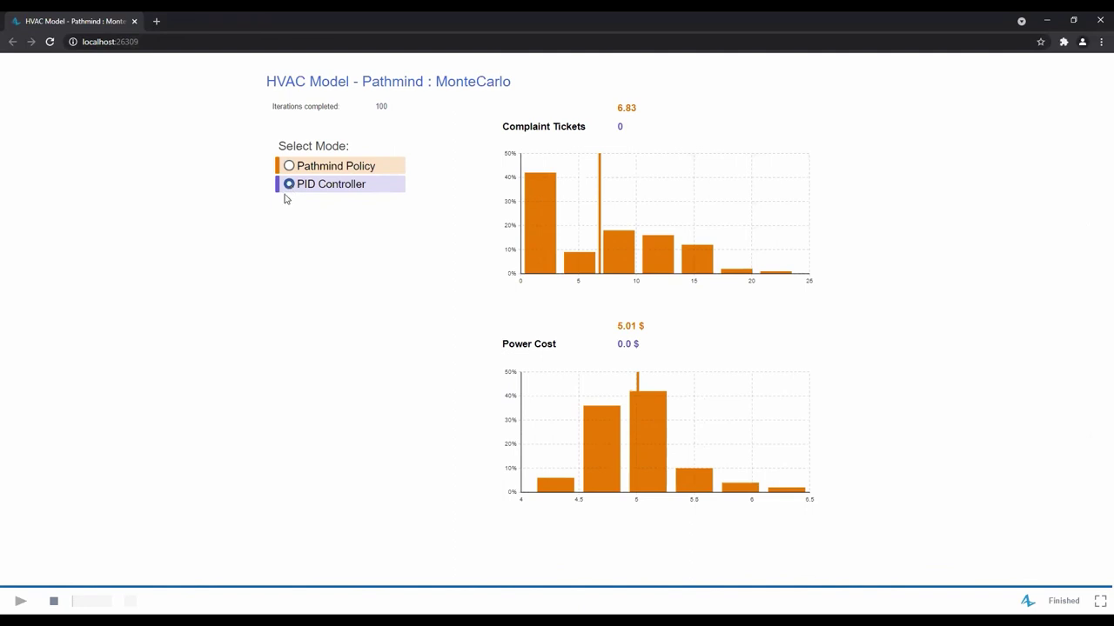
click(54, 603)
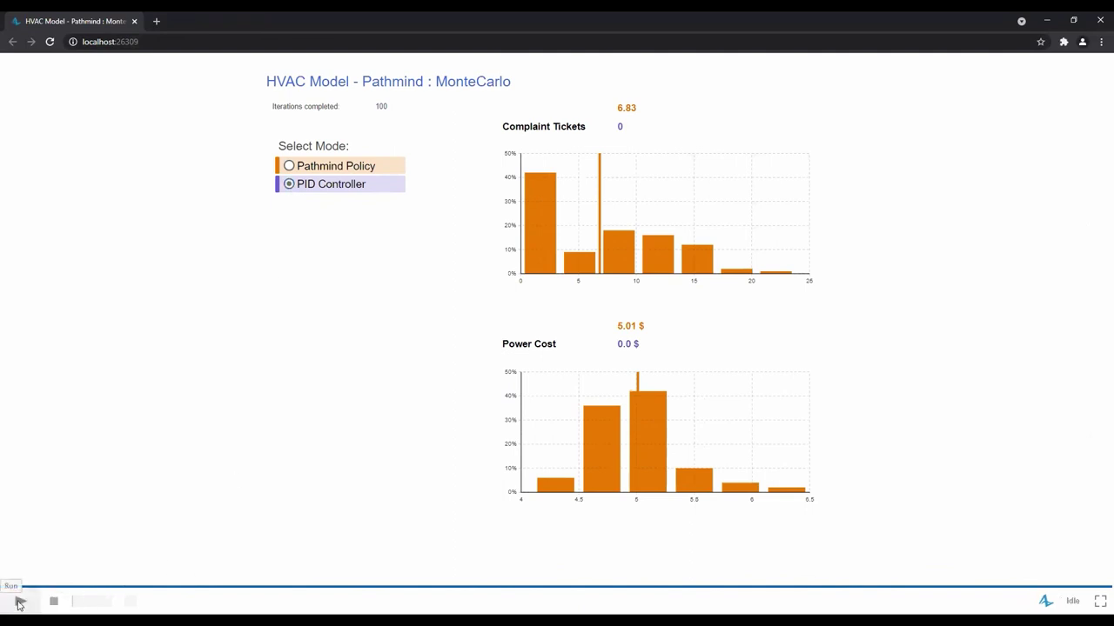
click(19, 601)
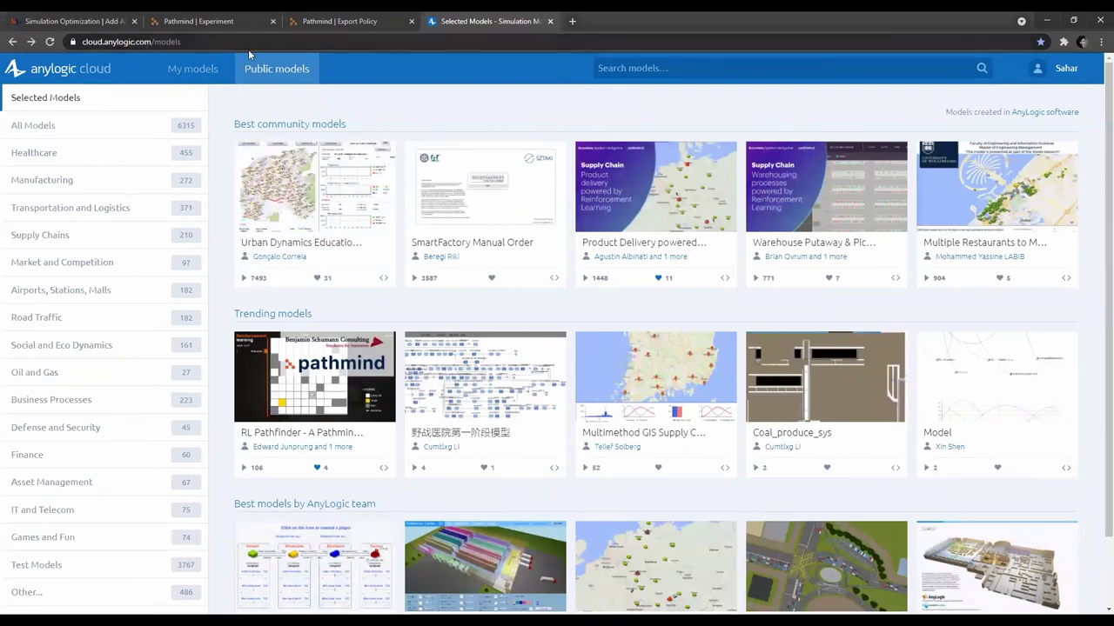
Step: On AnyLogic Cloud, search the public models for "pathmind" and view the Mining Logistics Optimization with AI model
click(624, 65)
text(pat)
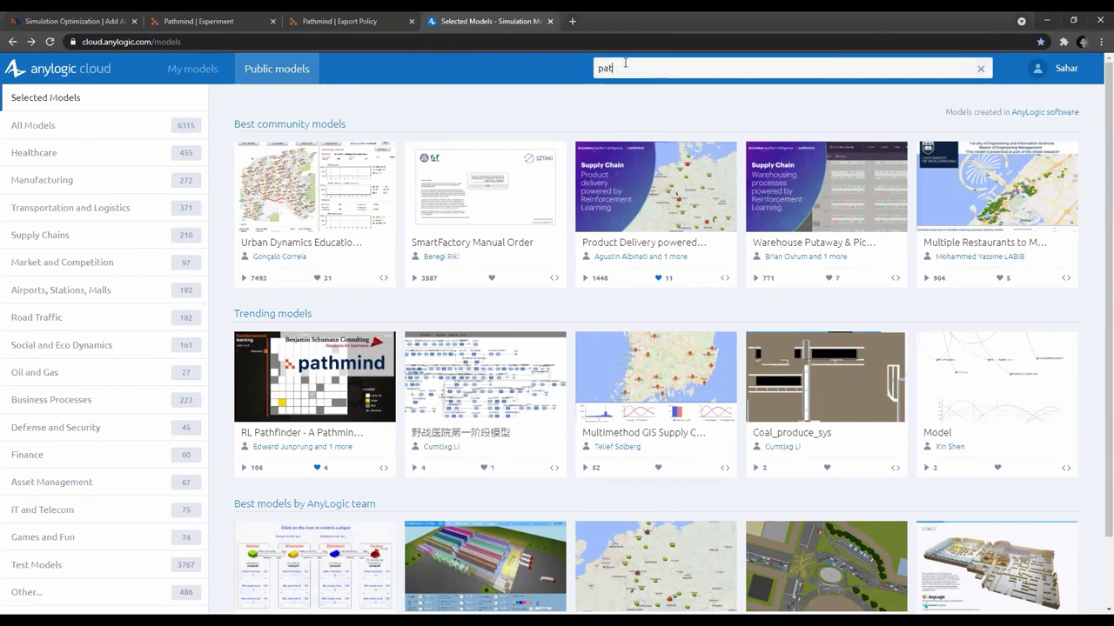
text(hmind)
key(Return)
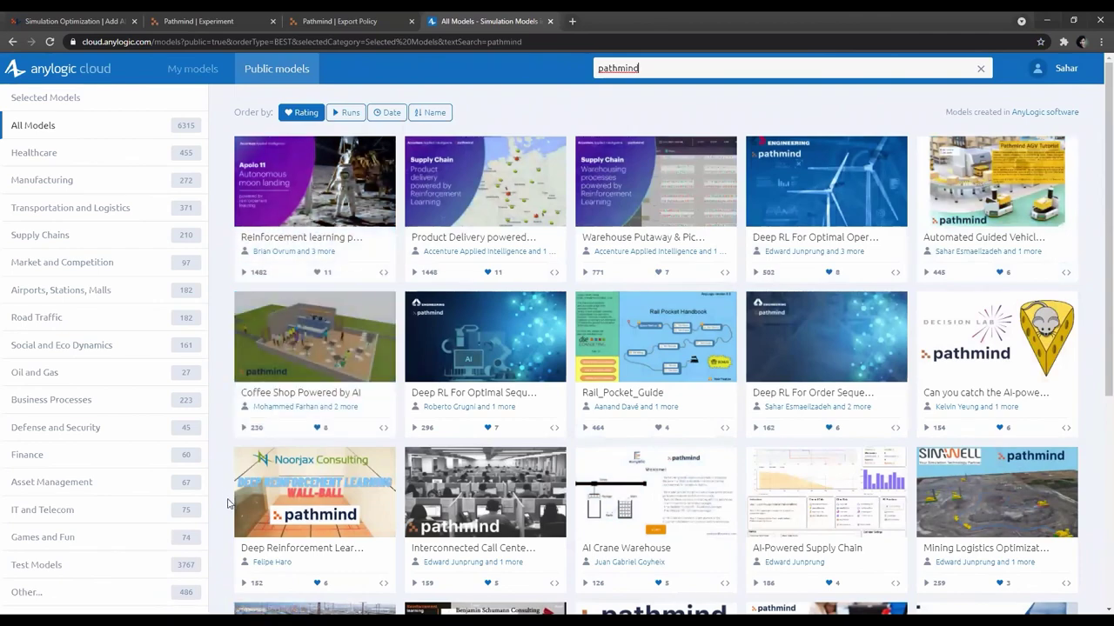
scroll(217, 523, down, 2)
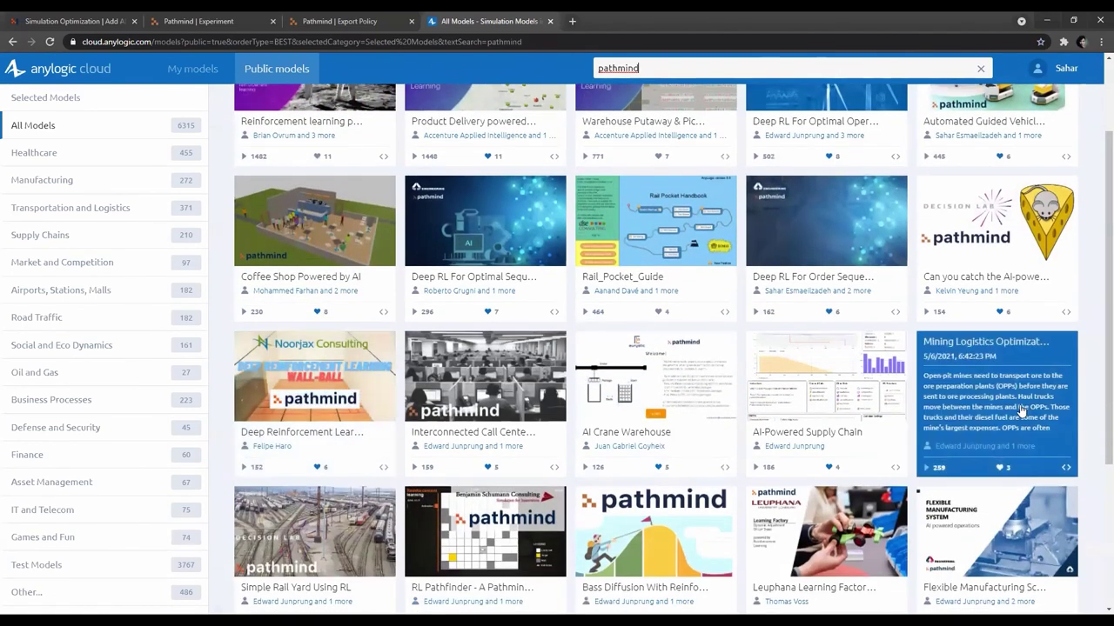
click(982, 402)
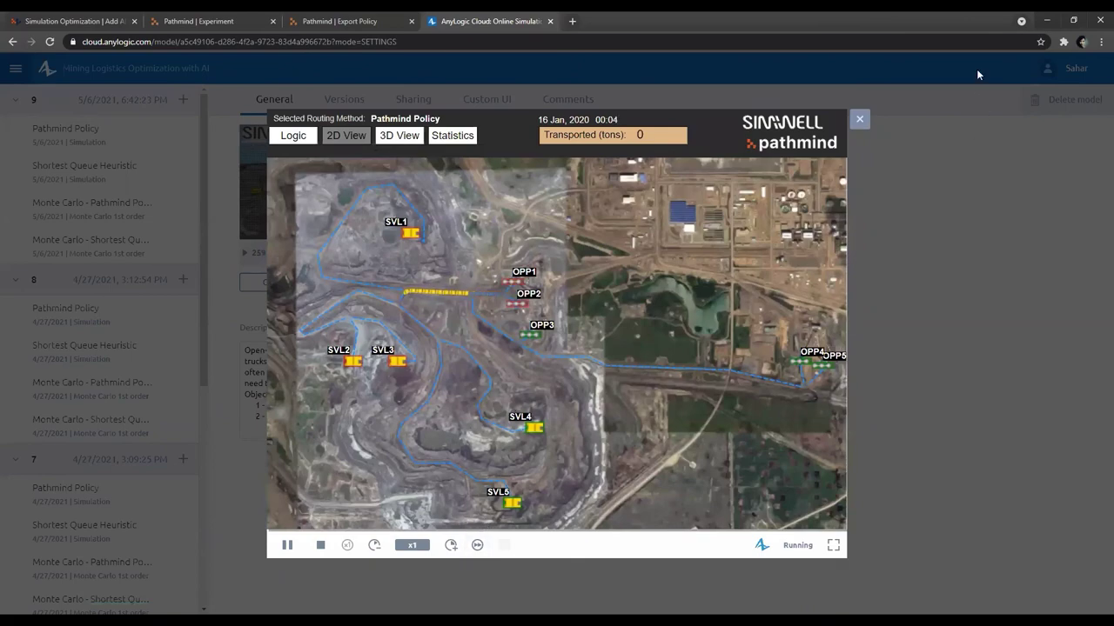
click(1047, 19)
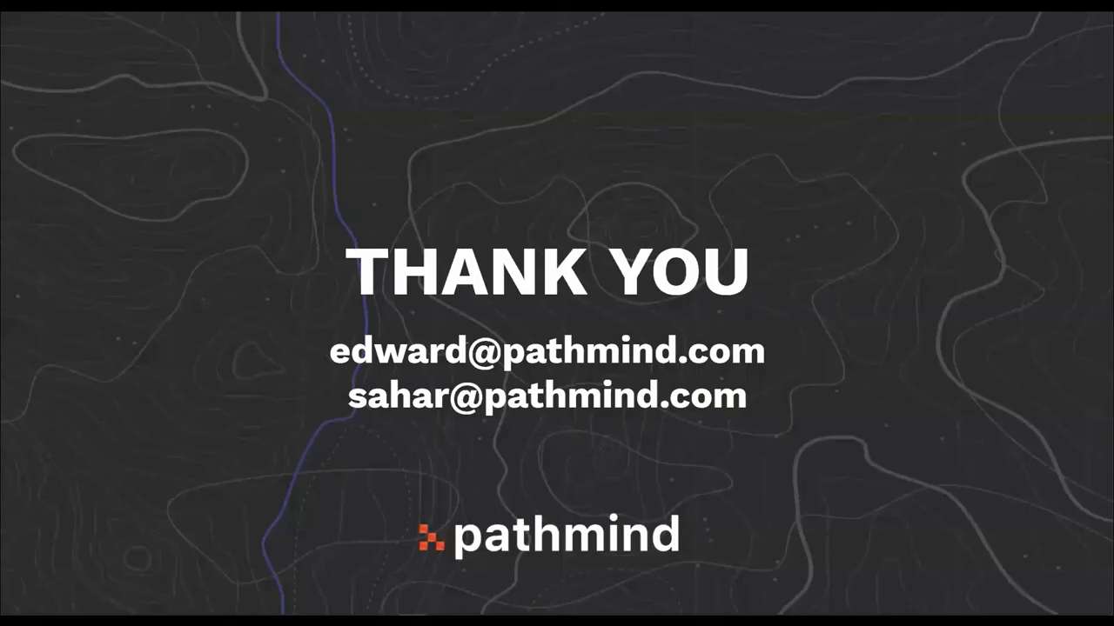